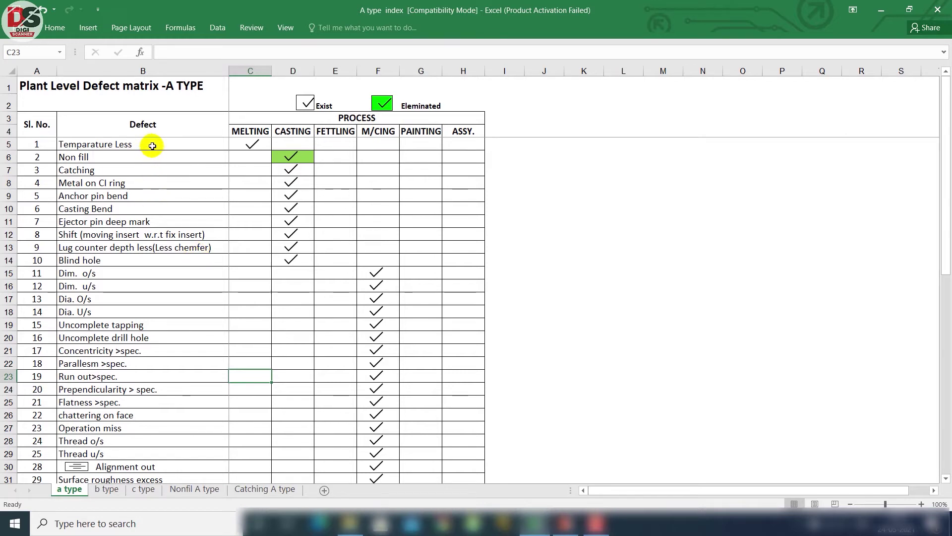
Review the full list of defects and their process ticks in the A type defect matrix, starting from Temparature Less.
{"action": "left_click_drag", "start_coordinate": [121, 144], "coordinate": [120, 171]}
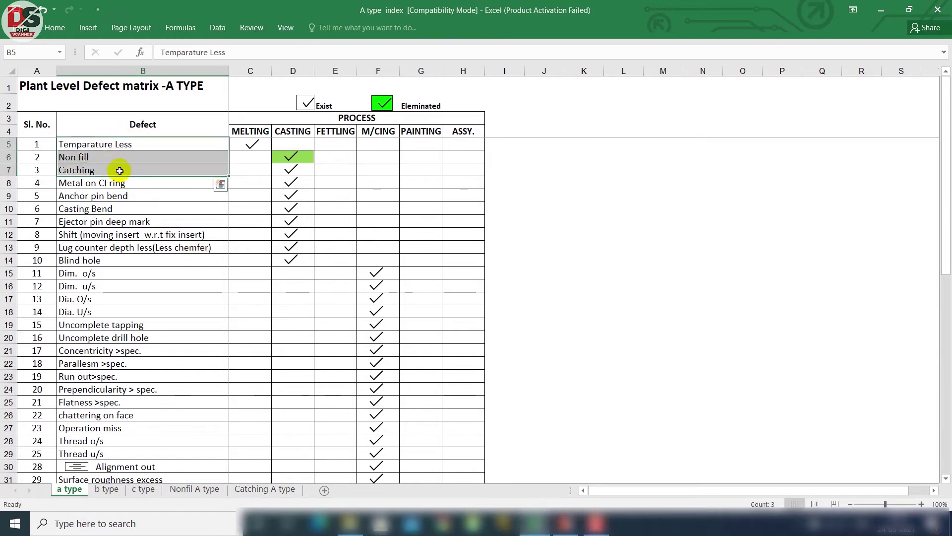
{"action": "scroll", "coordinate": [161, 197], "scroll_direction": "down", "scroll_amount": 7}
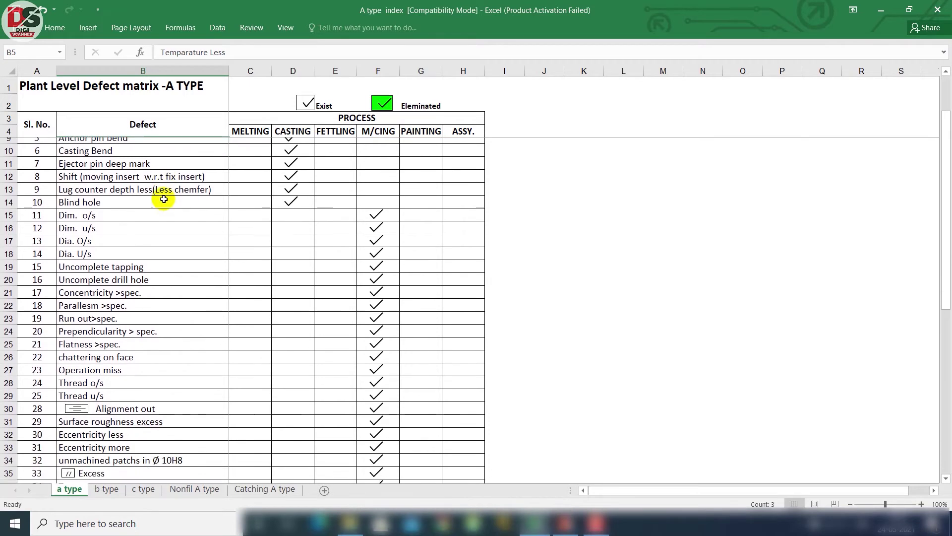
{"action": "scroll", "coordinate": [164, 198], "scroll_direction": "down", "scroll_amount": 1}
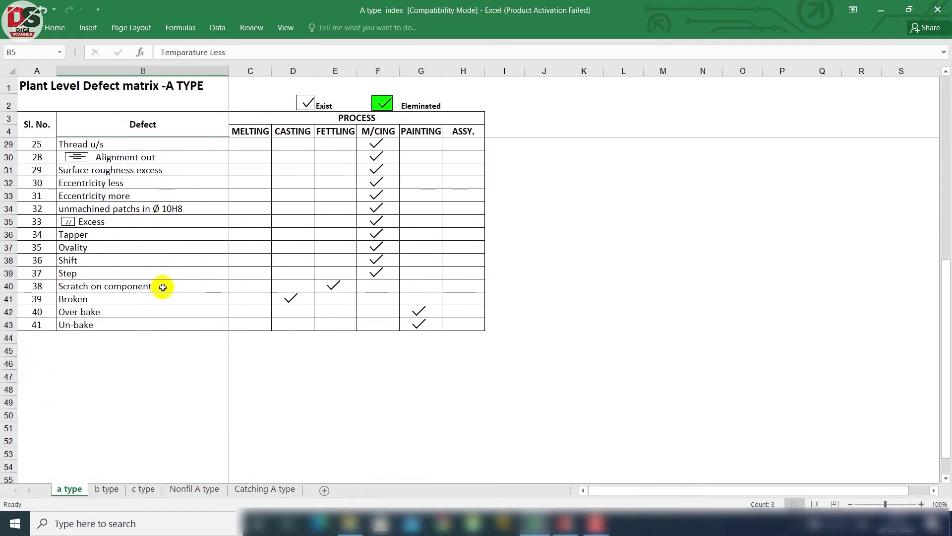
{"action": "scroll", "coordinate": [163, 287], "scroll_direction": "up", "scroll_amount": 8}
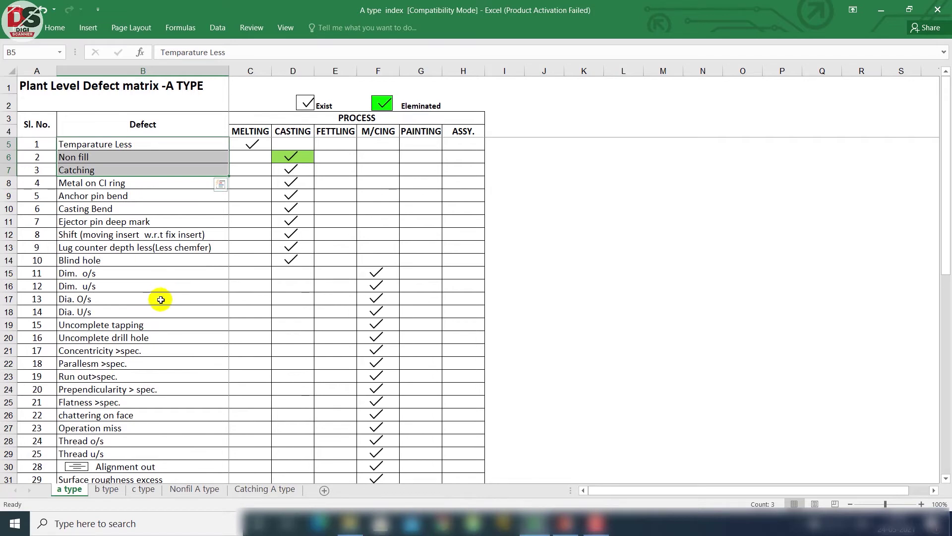
View the B type and C type defect matrices, and return to cell C8 of the a type sheet.
{"action": "left_click", "coordinate": [107, 489]}
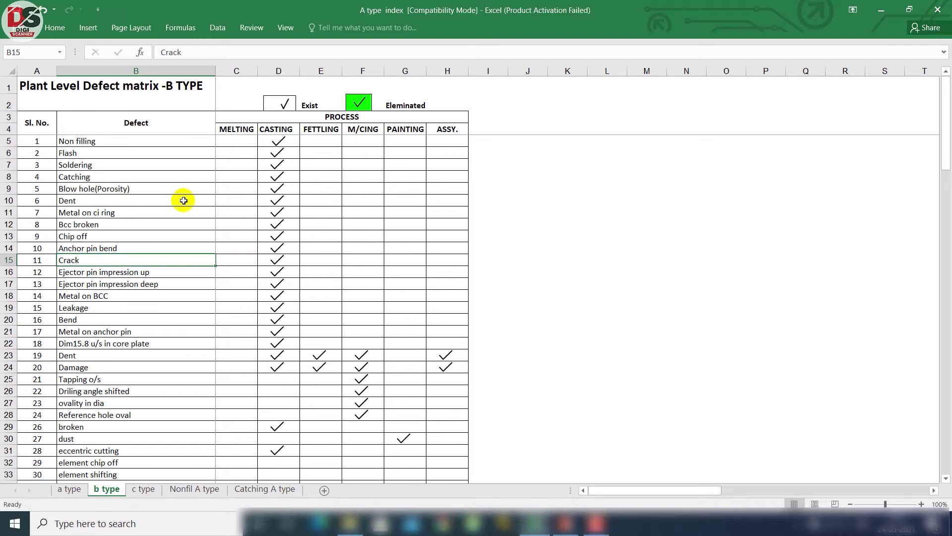
{"action": "left_click", "coordinate": [148, 489]}
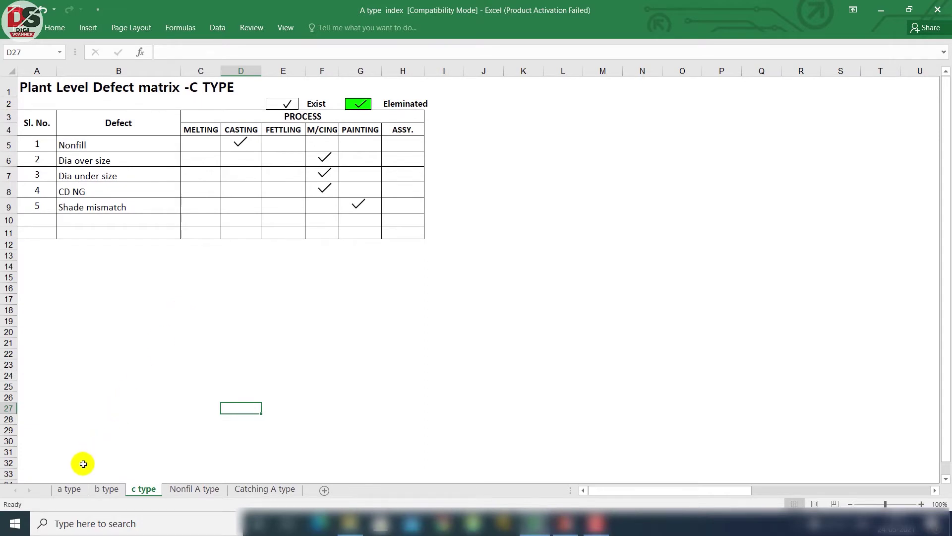
{"action": "left_click", "coordinate": [68, 489]}
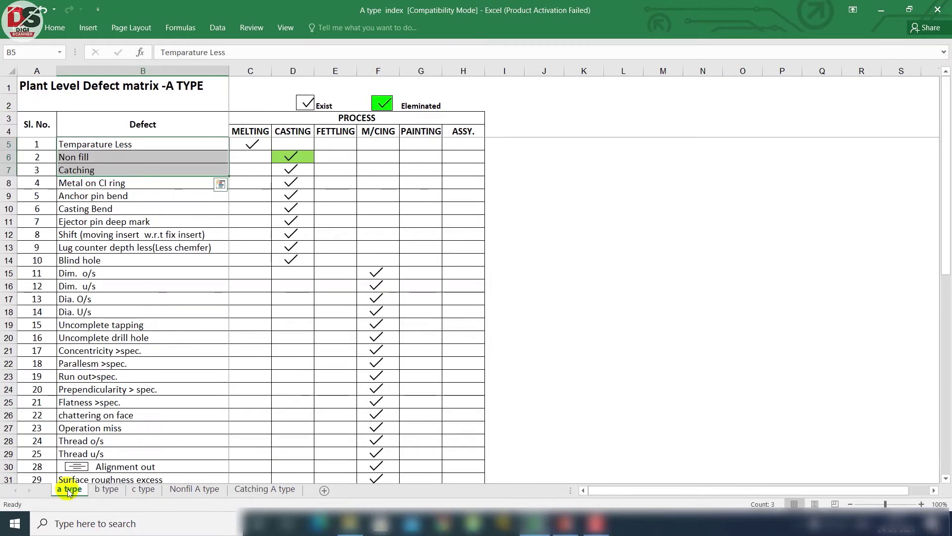
{"action": "left_click", "coordinate": [176, 284]}
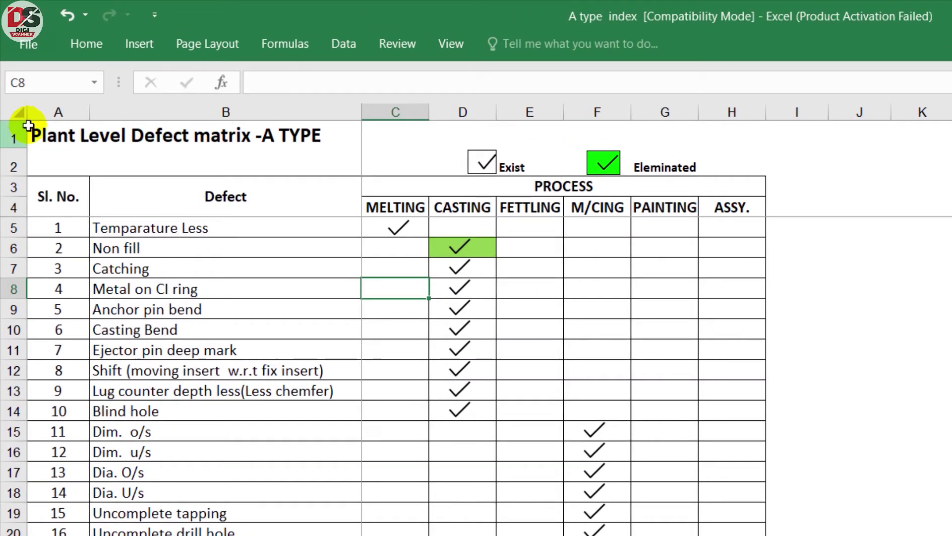
Outline the matrix title, Defect heading, Temparature Less entry, its Melting tick and the PROCESS headings in red, and clear the marks.
{"action": "left_click_drag", "start_coordinate": [28, 124], "coordinate": [325, 164]}
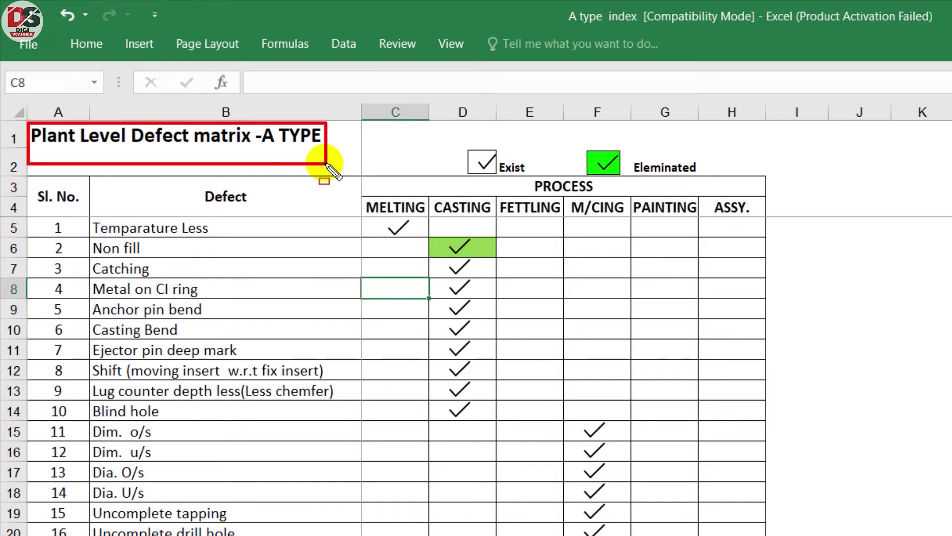
{"action": "left_click_drag", "start_coordinate": [138, 185], "coordinate": [296, 214]}
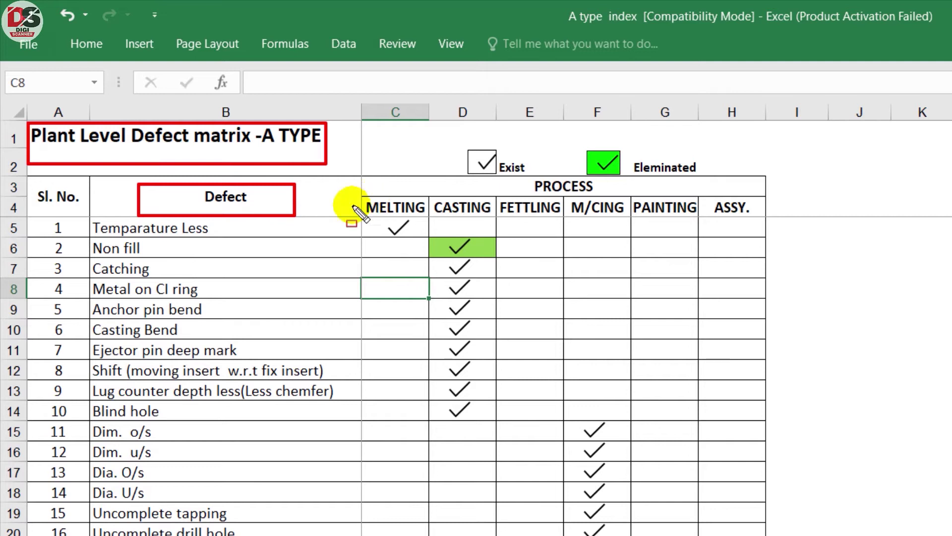
{"action": "mouse_move", "coordinate": [89, 217]}
{"action": "left_mouse_down"}
{"action": "mouse_move", "coordinate": [251, 246]}
{"action": "mouse_move", "coordinate": [241, 246]}
{"action": "left_mouse_up"}
{"action": "mouse_move", "coordinate": [362, 216]}
{"action": "left_mouse_down"}
{"action": "mouse_move", "coordinate": [378, 231]}
{"action": "mouse_move", "coordinate": [430, 241]}
{"action": "left_mouse_up"}
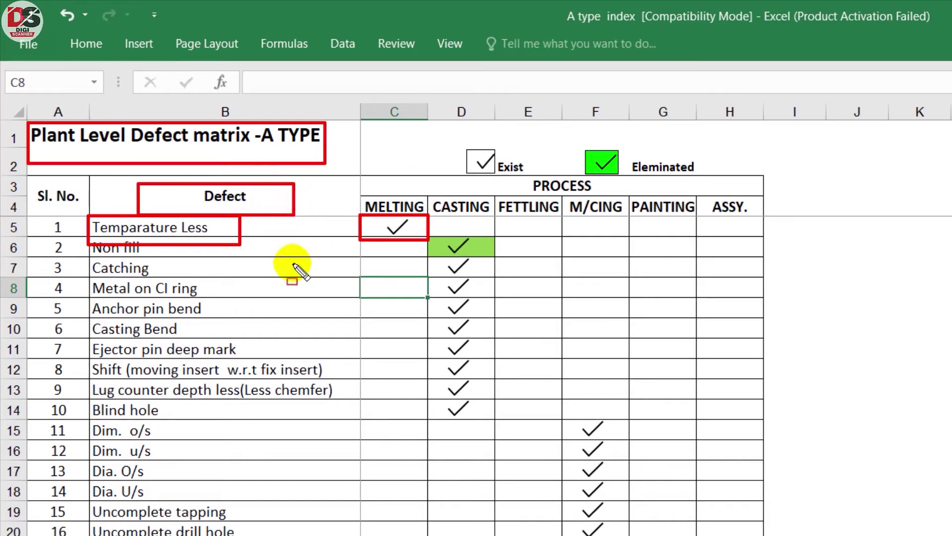
{"action": "mouse_move", "coordinate": [346, 174]}
{"action": "left_mouse_down"}
{"action": "mouse_move", "coordinate": [348, 194]}
{"action": "mouse_move", "coordinate": [449, 216]}
{"action": "mouse_move", "coordinate": [768, 220]}
{"action": "left_mouse_up"}
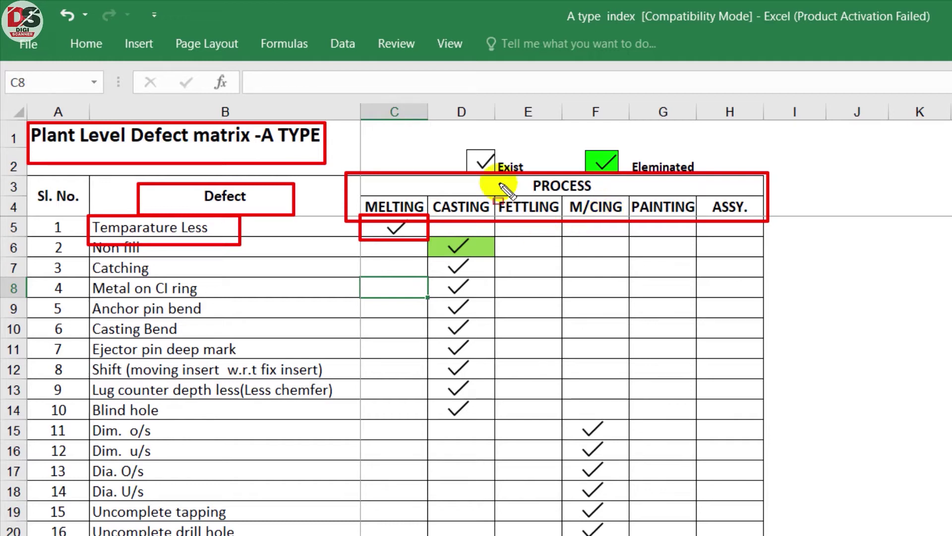
{"action": "key", "text": "Escape"}
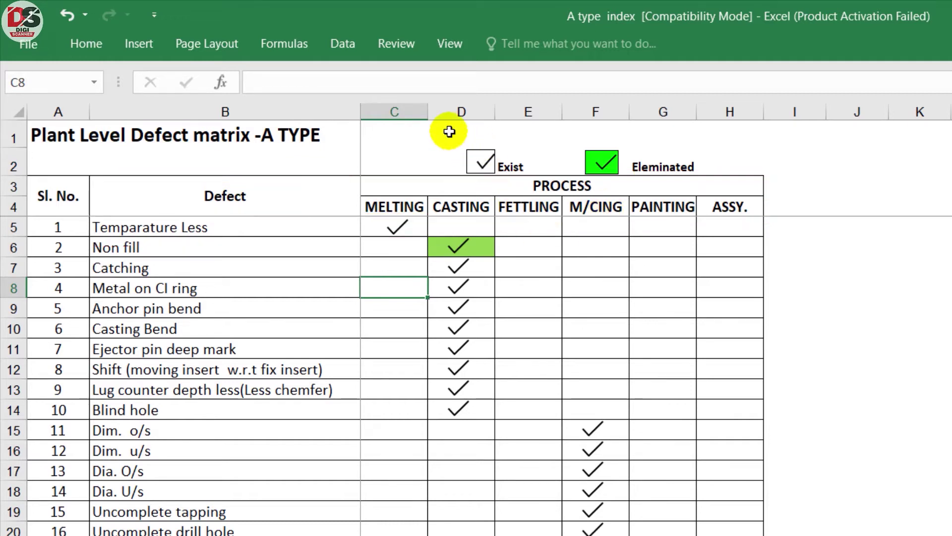
Outline the Exist and Eleminated legend entries above the process headings with red rectangles, and clear the marks.
{"action": "key", "text": "ctrl+2"}
{"action": "mouse_move", "coordinate": [451, 141]}
{"action": "left_mouse_down"}
{"action": "mouse_move", "coordinate": [489, 180]}
{"action": "mouse_move", "coordinate": [538, 184]}
{"action": "left_mouse_up"}
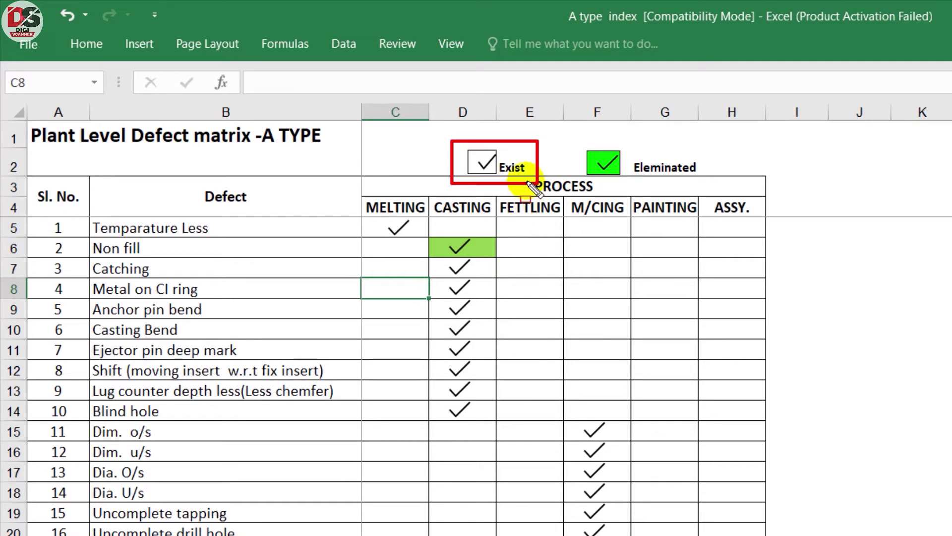
{"action": "mouse_move", "coordinate": [567, 139]}
{"action": "left_mouse_down"}
{"action": "mouse_move", "coordinate": [583, 170]}
{"action": "mouse_move", "coordinate": [714, 184]}
{"action": "left_mouse_up"}
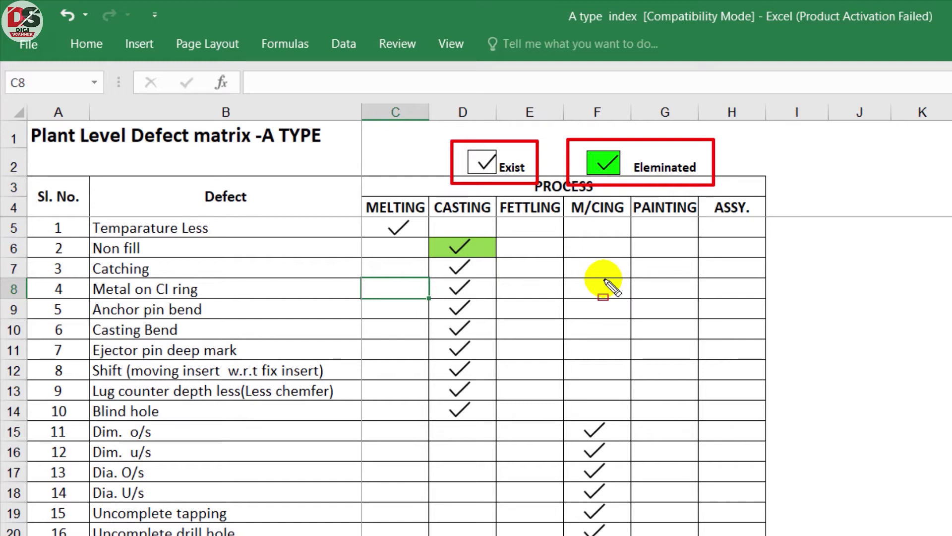
{"action": "key", "text": "Escape"}
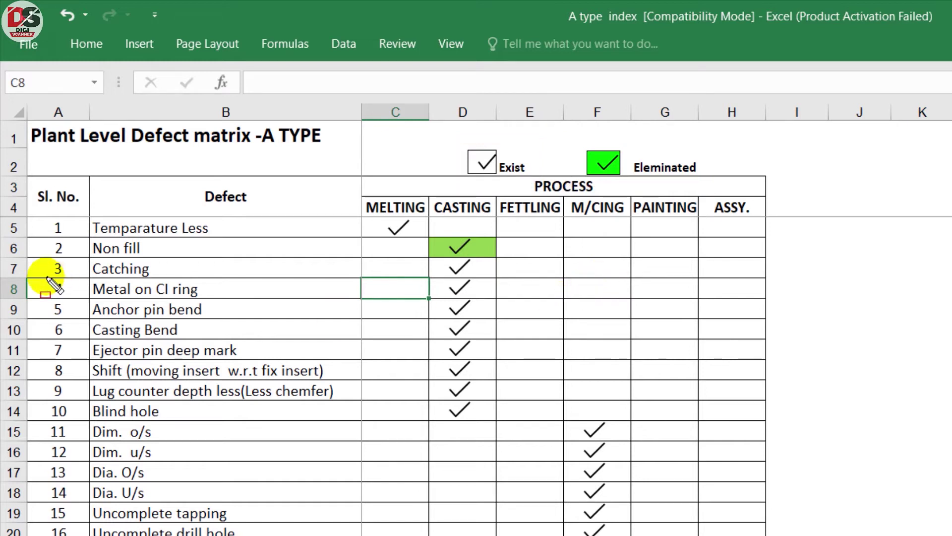
Outline the Non fill row up to its green Casting tick and the CASTING heading in red, and clear the marks.
{"action": "mouse_move", "coordinate": [76, 232]}
{"action": "left_mouse_down"}
{"action": "mouse_move", "coordinate": [83, 246]}
{"action": "mouse_move", "coordinate": [241, 258]}
{"action": "mouse_move", "coordinate": [503, 261]}
{"action": "left_mouse_up"}
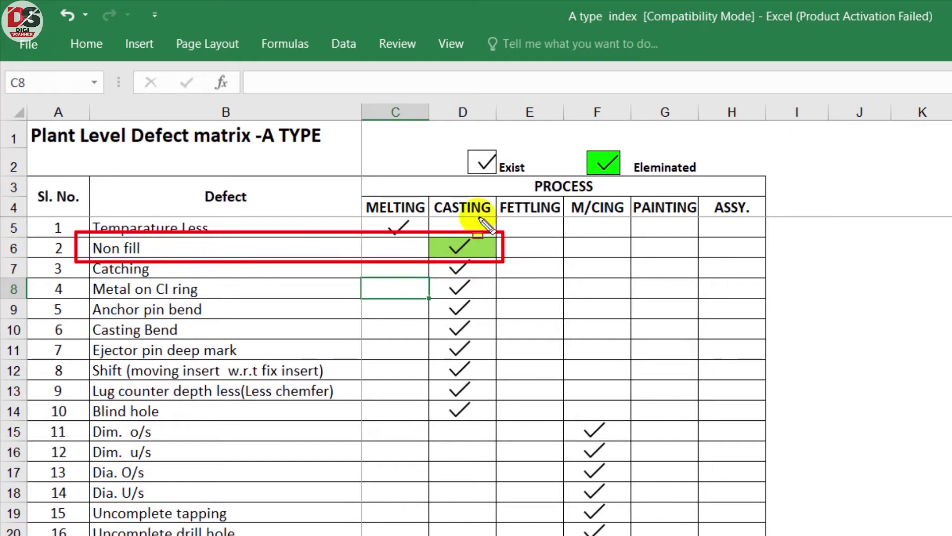
{"action": "mouse_move", "coordinate": [426, 189]}
{"action": "left_mouse_down"}
{"action": "mouse_move", "coordinate": [429, 203]}
{"action": "mouse_move", "coordinate": [495, 226]}
{"action": "left_mouse_up"}
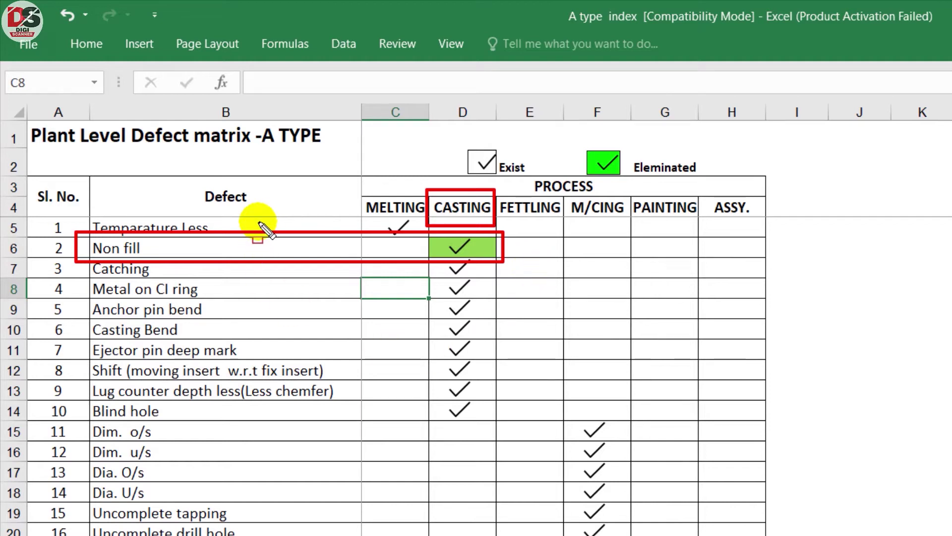
{"action": "key", "text": "Escape"}
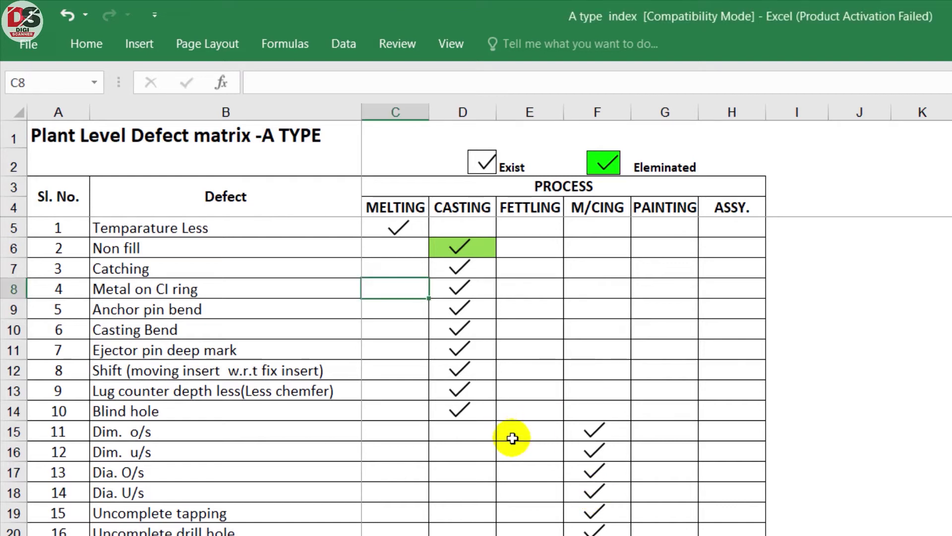
Check the last defects of the A type matrix, compare the b type and c type sheets, and return to a type.
{"action": "scroll", "coordinate": [512, 438], "scroll_direction": "down", "scroll_amount": 7}
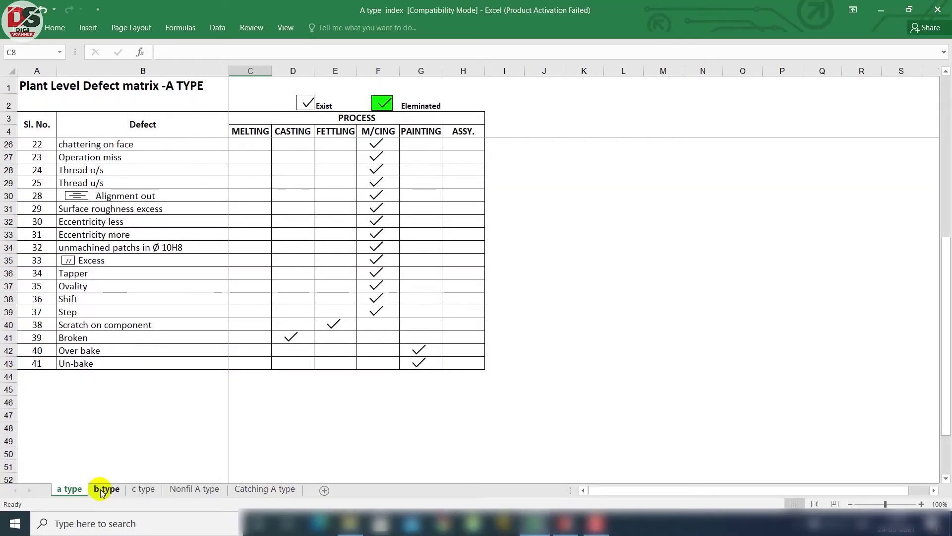
{"action": "left_click", "coordinate": [104, 488]}
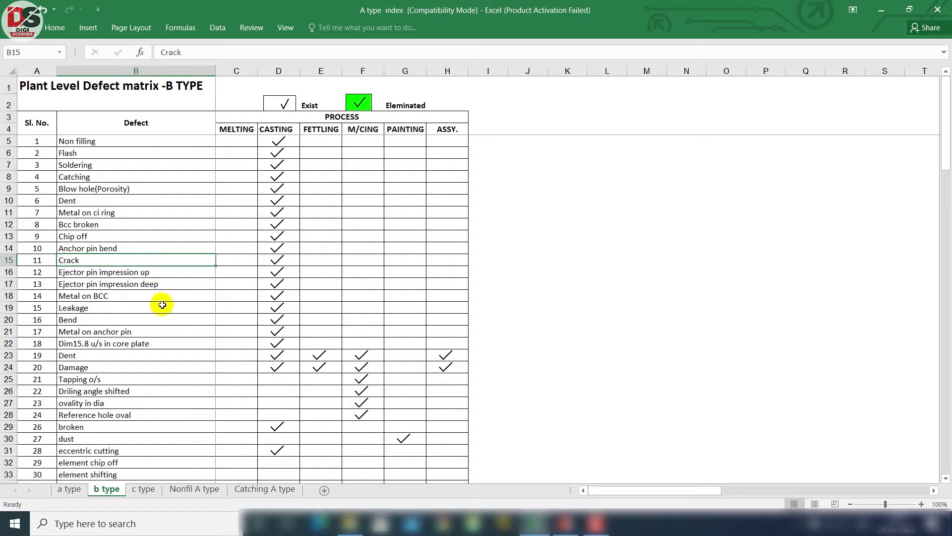
{"action": "left_click", "coordinate": [149, 489]}
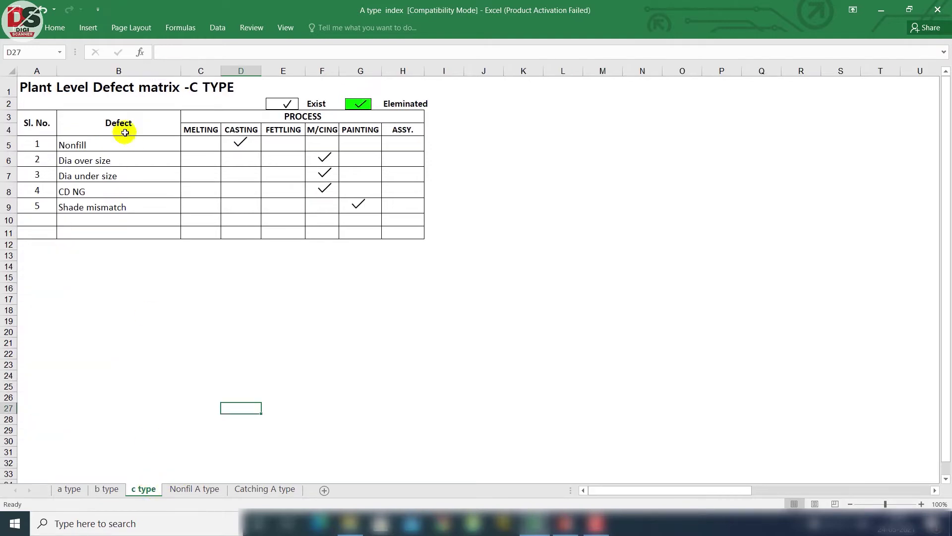
{"action": "left_click", "coordinate": [69, 489]}
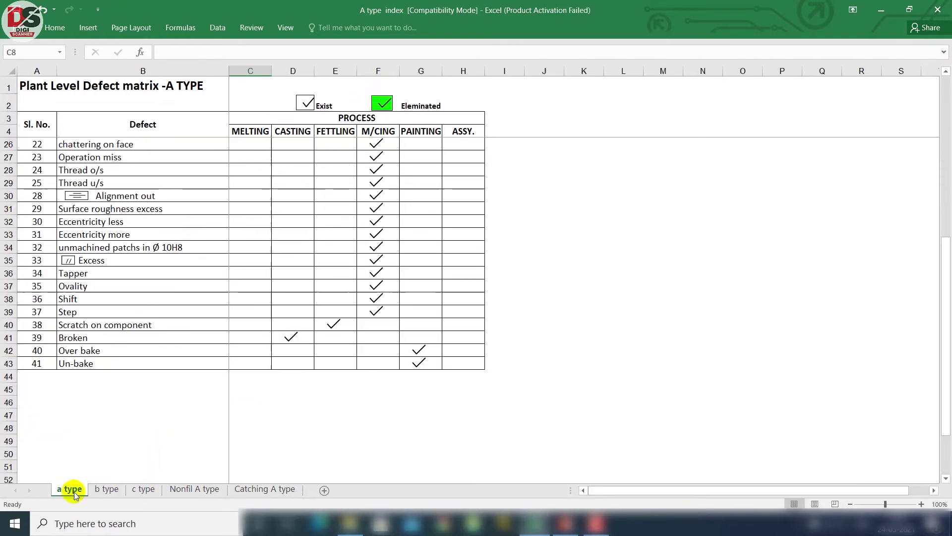
Outline the Catching row up to its Casting tick in the A type matrix with a red rectangle, and clear the mark.
{"action": "scroll", "coordinate": [191, 285], "scroll_direction": "up", "scroll_amount": 7}
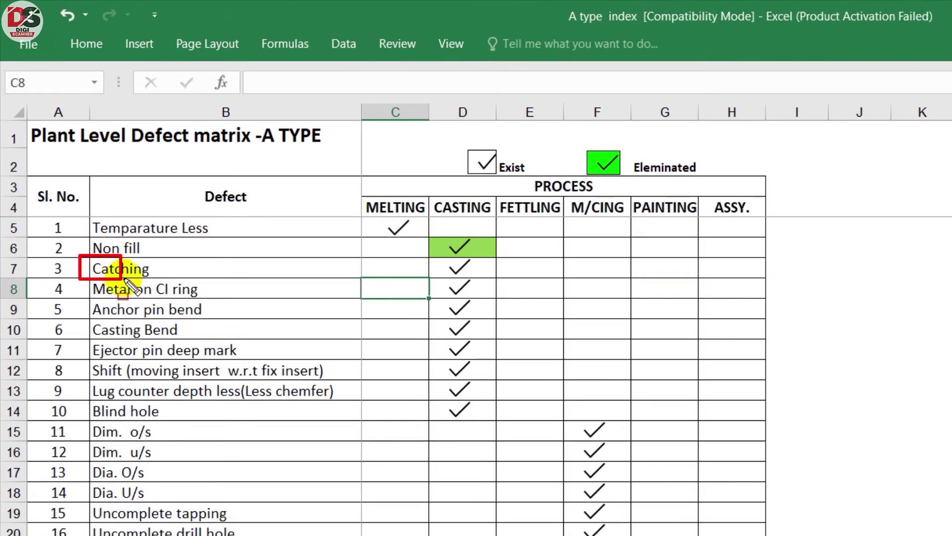
{"action": "left_click_drag", "start_coordinate": [123, 279], "coordinate": [495, 278]}
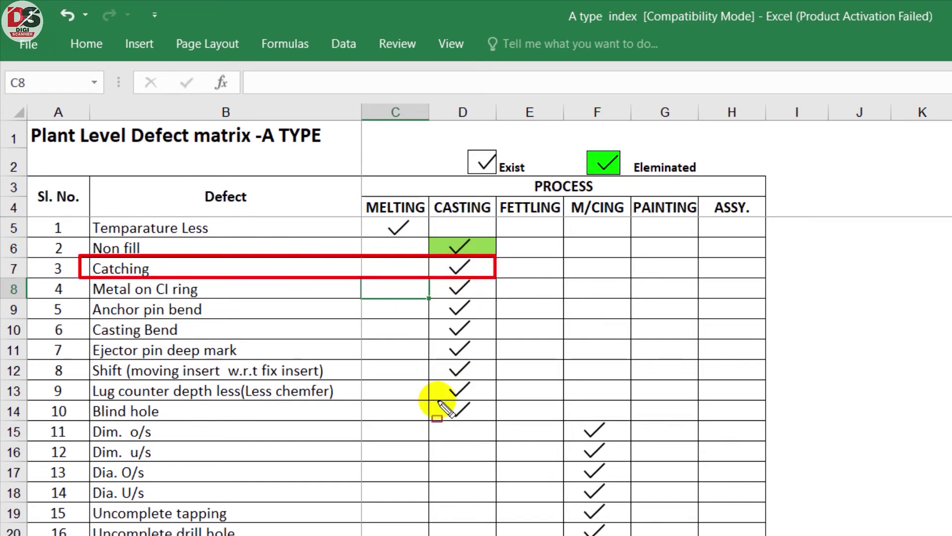
{"action": "key", "text": "Escape"}
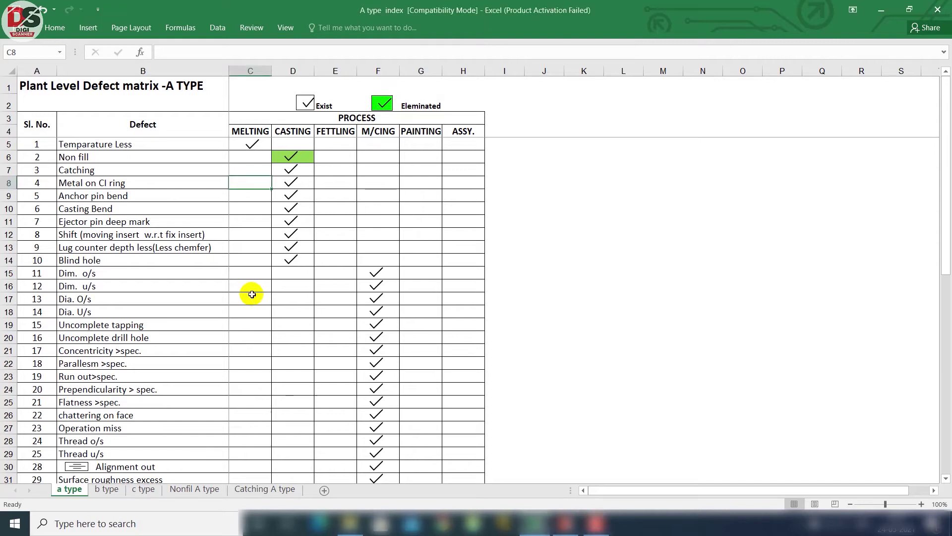
On the Nonfil A type sheet, mark the plan title, Final action, Countermeasure and HD APPLICABLE headings and the defect name in red, and clear the marks.
{"action": "left_click", "coordinate": [190, 489]}
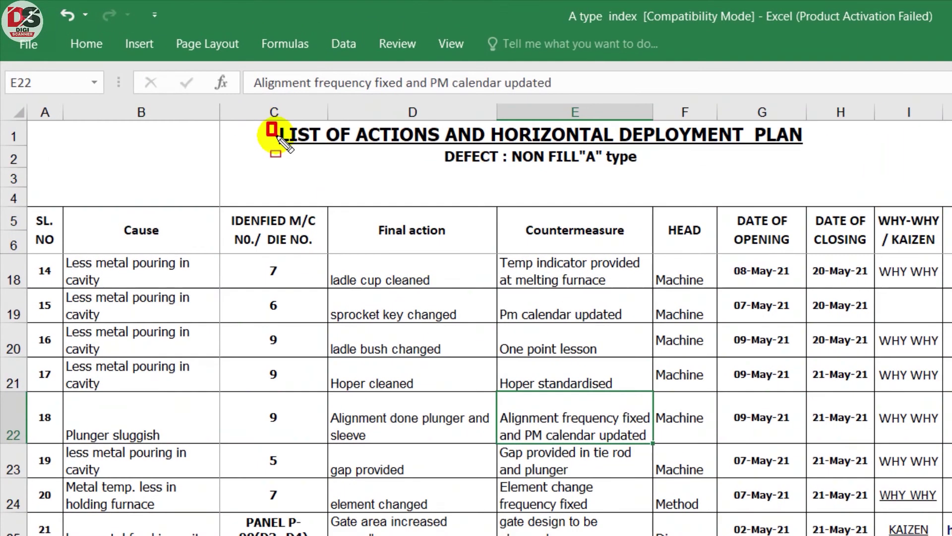
{"action": "left_click_drag", "start_coordinate": [168, 79], "coordinate": [223, 94]}
{"action": "left_click_drag", "start_coordinate": [366, 154], "coordinate": [824, 153]}
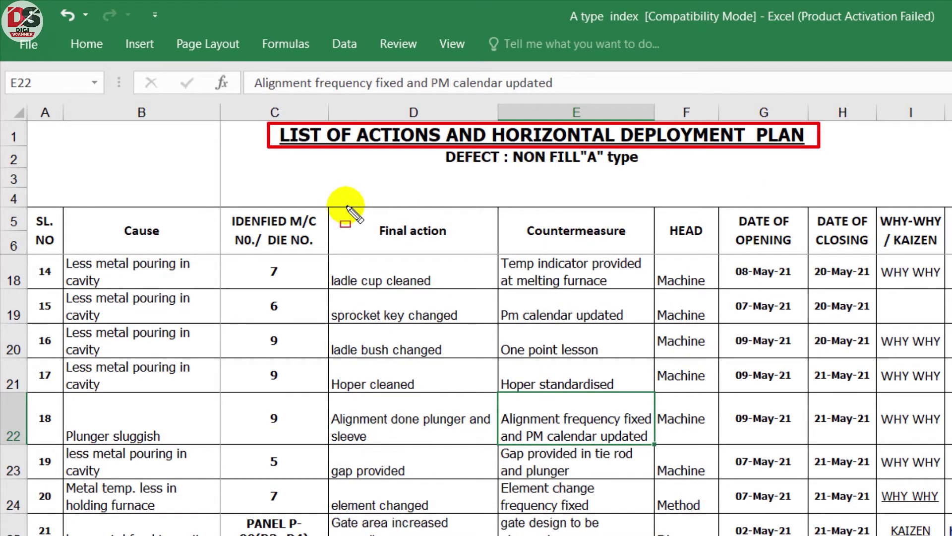
{"action": "mouse_move", "coordinate": [347, 207]}
{"action": "left_mouse_down"}
{"action": "mouse_move", "coordinate": [366, 228]}
{"action": "mouse_move", "coordinate": [494, 244]}
{"action": "mouse_move", "coordinate": [647, 246]}
{"action": "left_mouse_up"}
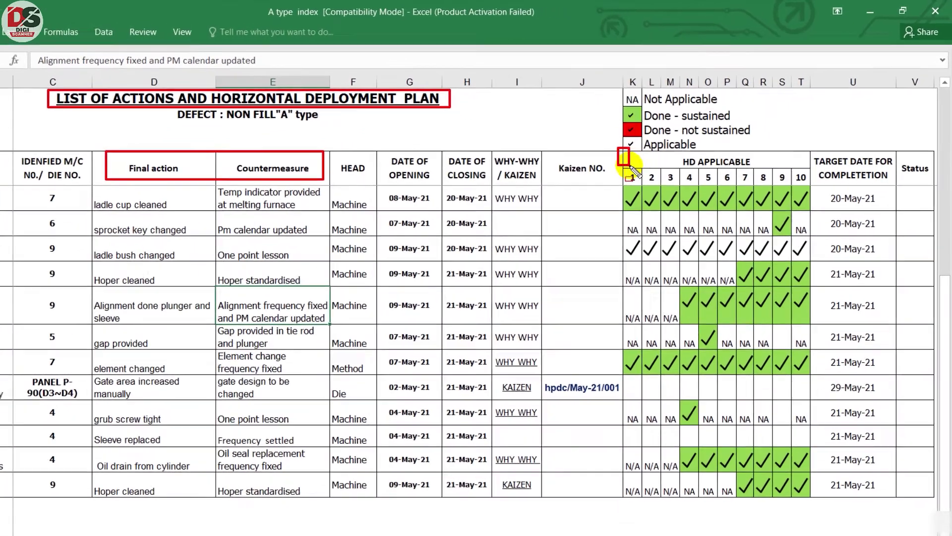
{"action": "left_click_drag", "start_coordinate": [656, 132], "coordinate": [828, 150]}
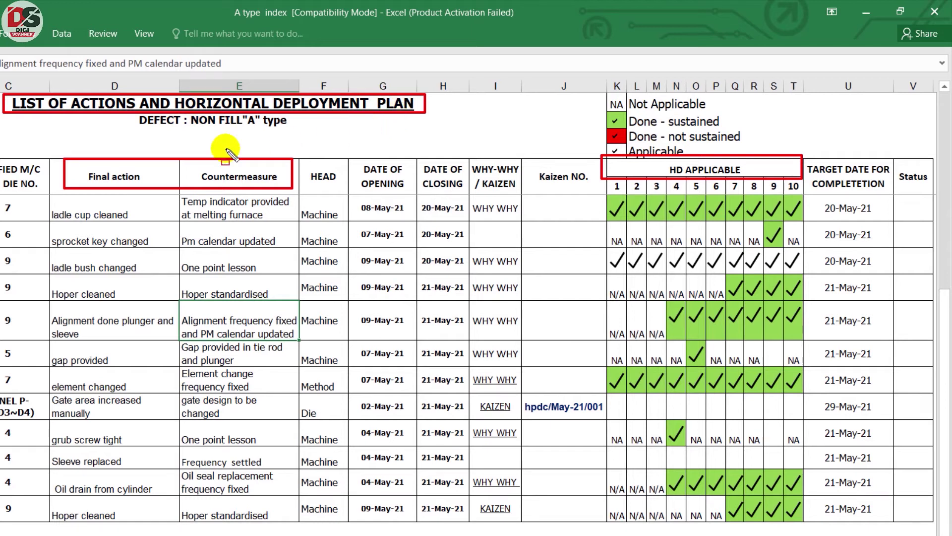
{"action": "left_click_drag", "start_coordinate": [185, 129], "coordinate": [296, 130]}
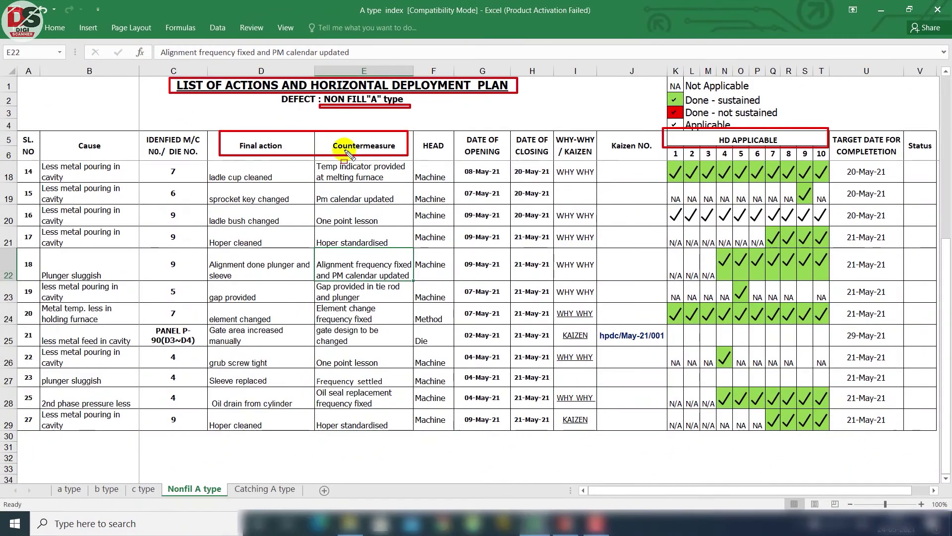
{"action": "key", "text": "Escape"}
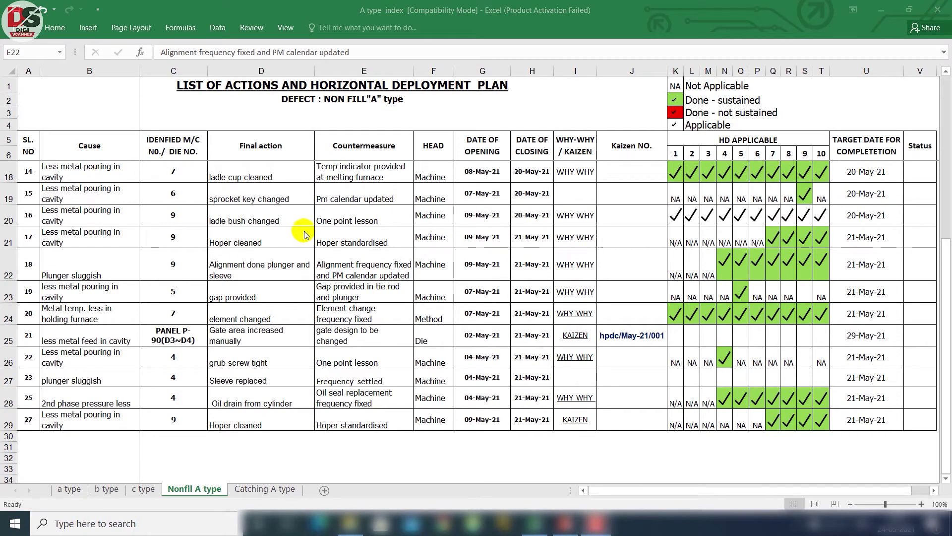
Examine the non-fill action list from the first to the last cause, including countermeasures, dates and horizontal deployment status, and return to its first row.
{"action": "scroll", "coordinate": [305, 231], "scroll_direction": "up", "scroll_amount": 4}
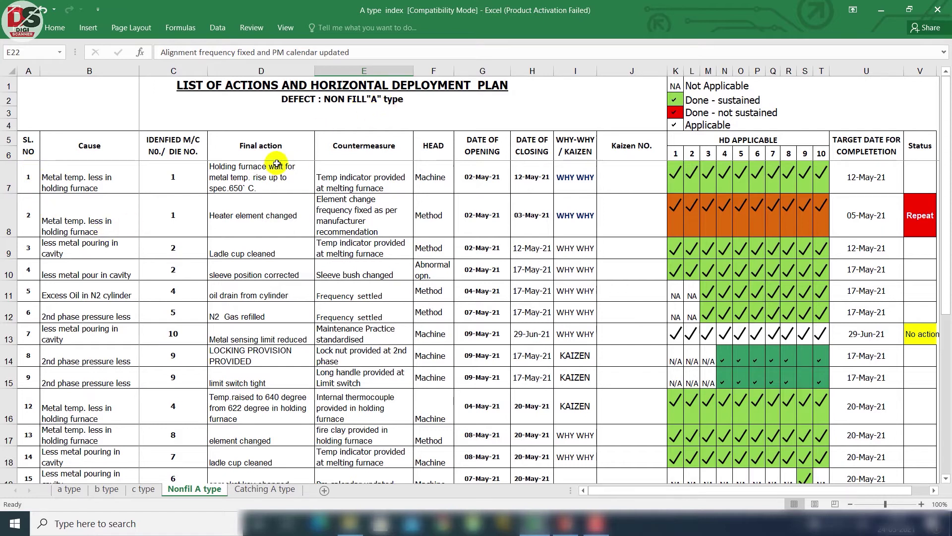
{"action": "scroll", "coordinate": [176, 213], "scroll_direction": "down", "scroll_amount": 7}
{"action": "scroll", "coordinate": [176, 212], "scroll_direction": "up", "scroll_amount": 2}
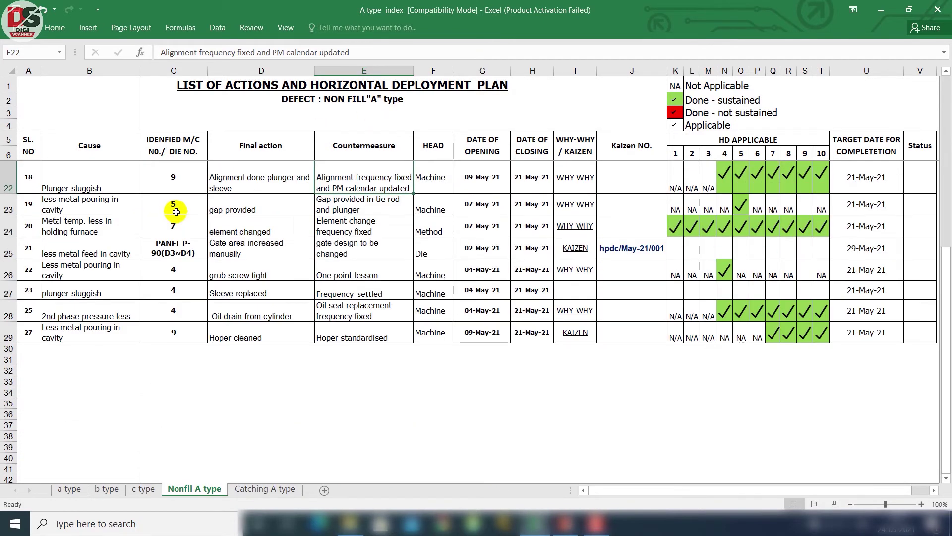
{"action": "scroll", "coordinate": [176, 212], "scroll_direction": "up", "scroll_amount": 5}
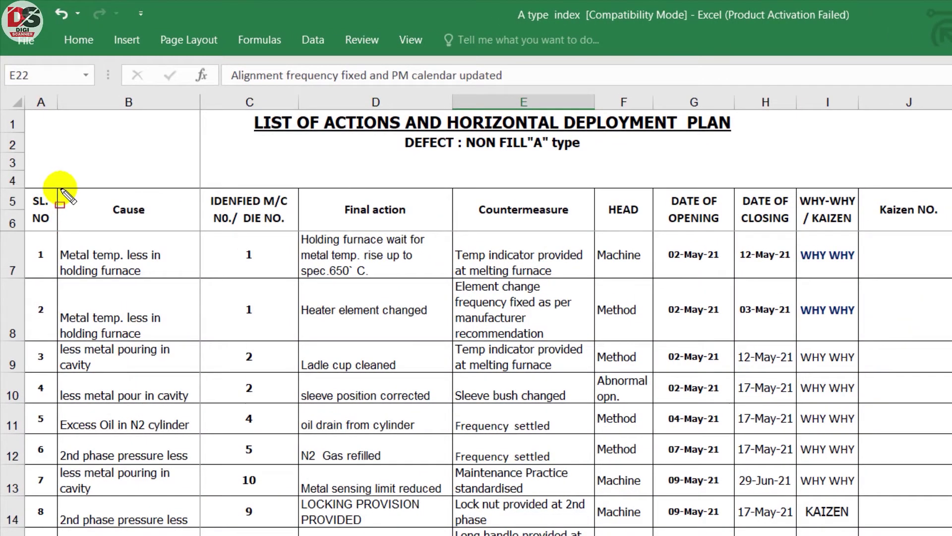
Outline the Cause, machine/die number, Final action, Countermeasure, HEAD, and opening and closing date headings of the non-fill plan in red.
{"action": "left_click_drag", "start_coordinate": [58, 189], "coordinate": [200, 231]}
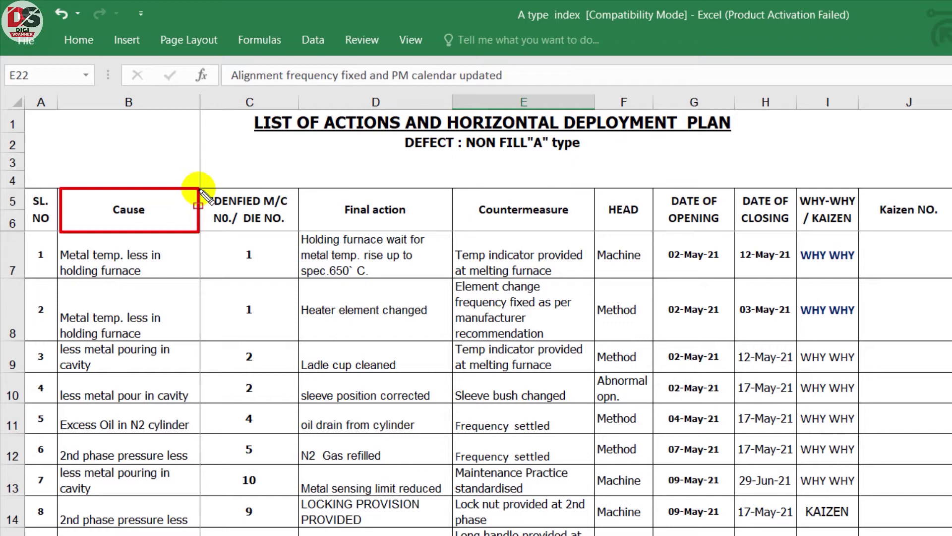
{"action": "left_click_drag", "start_coordinate": [200, 190], "coordinate": [292, 231]}
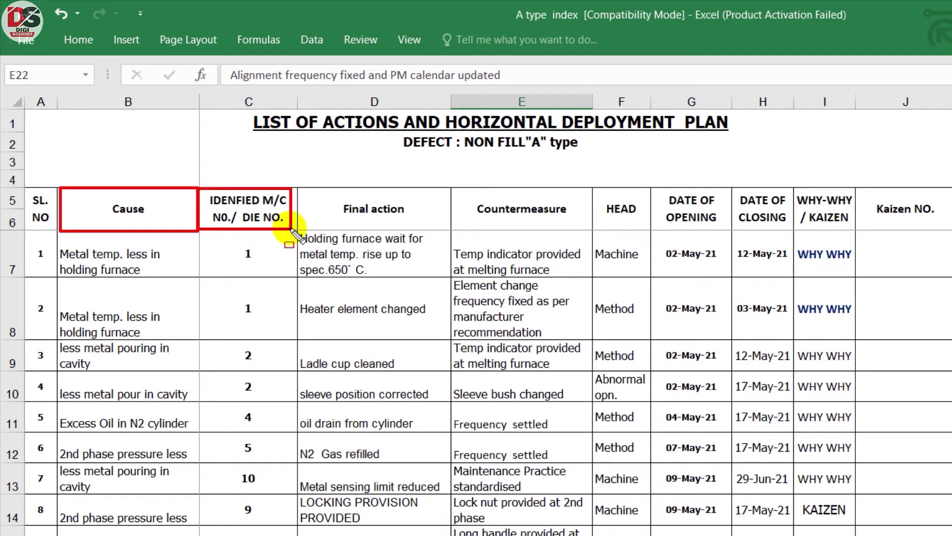
{"action": "mouse_move", "coordinate": [297, 190]}
{"action": "left_mouse_down"}
{"action": "mouse_move", "coordinate": [427, 208]}
{"action": "mouse_move", "coordinate": [451, 233]}
{"action": "mouse_move", "coordinate": [556, 226]}
{"action": "mouse_move", "coordinate": [577, 208]}
{"action": "mouse_move", "coordinate": [593, 232]}
{"action": "left_mouse_up"}
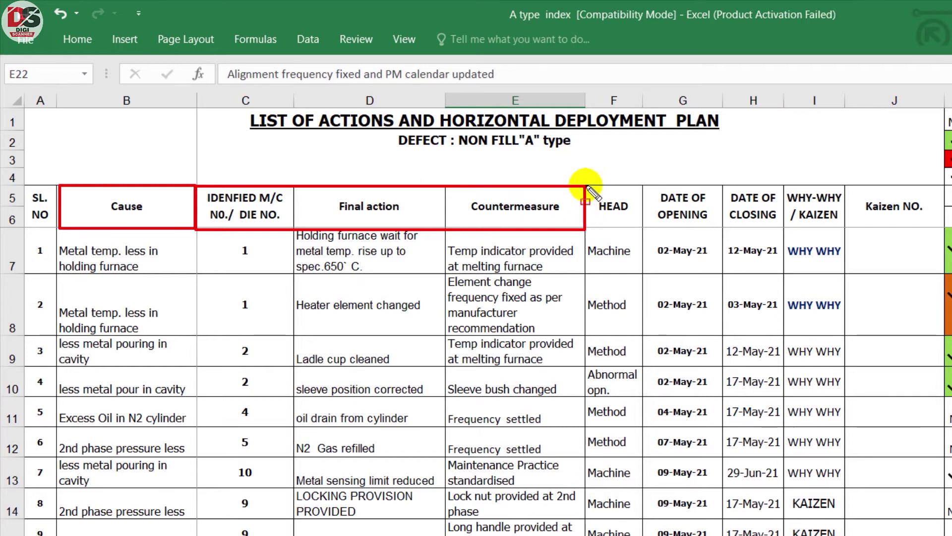
{"action": "left_click_drag", "start_coordinate": [586, 185], "coordinate": [646, 233]}
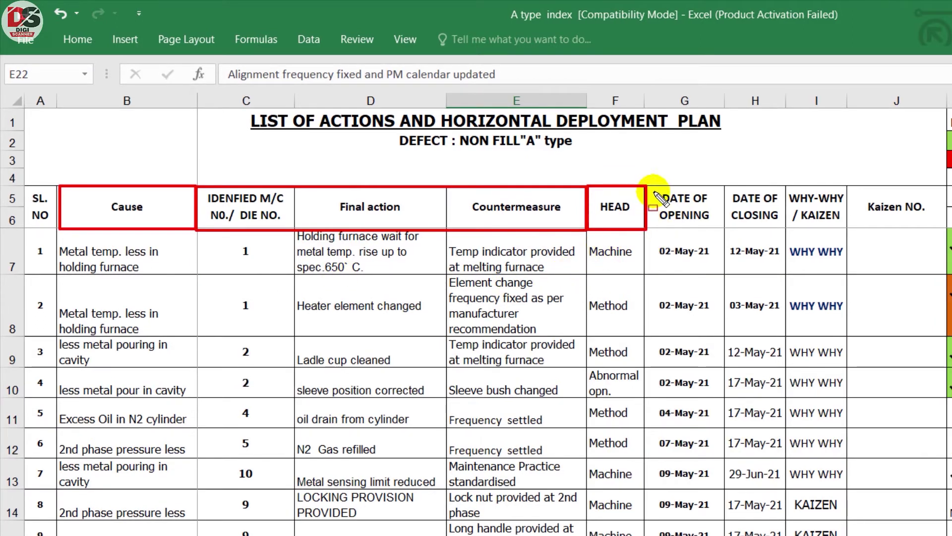
{"action": "mouse_move", "coordinate": [646, 187]}
{"action": "left_mouse_down"}
{"action": "mouse_move", "coordinate": [677, 214]}
{"action": "mouse_move", "coordinate": [726, 228]}
{"action": "mouse_move", "coordinate": [712, 223]}
{"action": "mouse_move", "coordinate": [755, 208]}
{"action": "mouse_move", "coordinate": [790, 214]}
{"action": "mouse_move", "coordinate": [789, 229]}
{"action": "left_mouse_up"}
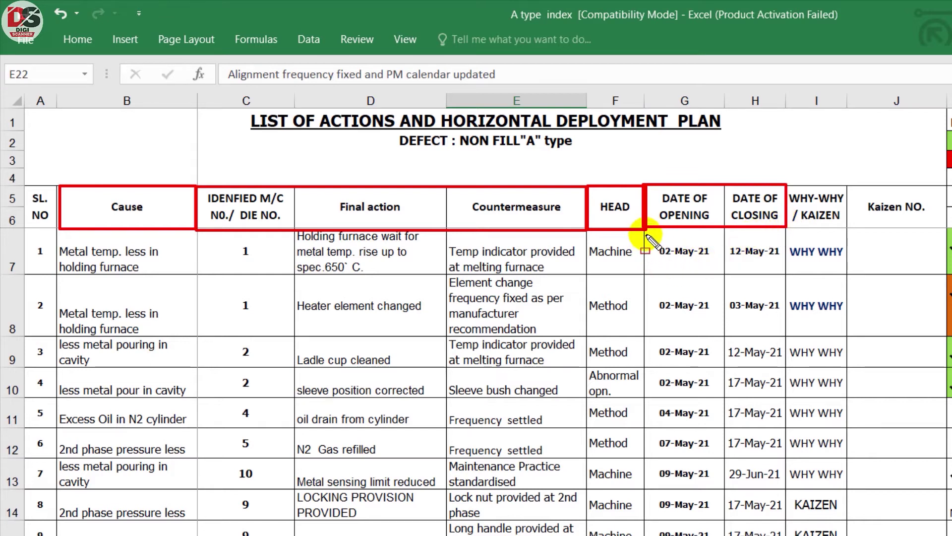
Mark the first cause's opening and closing dates, the WHY-WHY / KAIZEN column and the kaizen number hpdc/May-21/001 in red, and clear the marks.
{"action": "left_click_drag", "start_coordinate": [646, 237], "coordinate": [725, 272]}
{"action": "left_click_drag", "start_coordinate": [727, 237], "coordinate": [782, 275]}
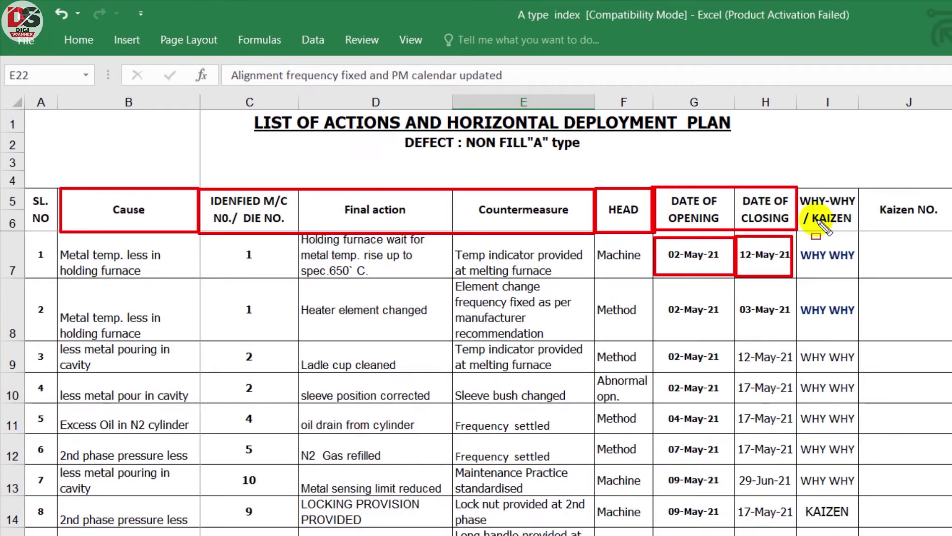
{"action": "left_click_drag", "start_coordinate": [791, 185], "coordinate": [866, 239]}
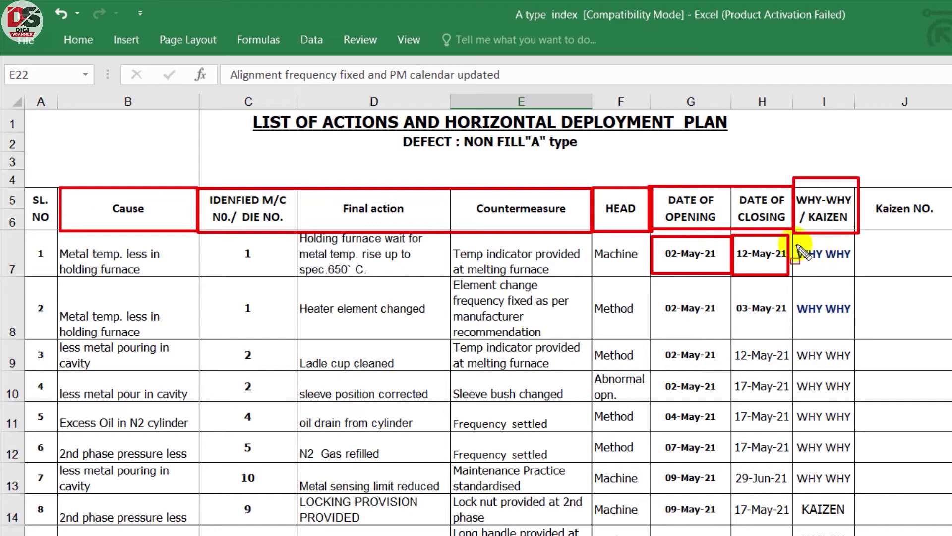
{"action": "mouse_move", "coordinate": [791, 242]}
{"action": "left_mouse_down"}
{"action": "mouse_move", "coordinate": [838, 253]}
{"action": "mouse_move", "coordinate": [859, 273]}
{"action": "mouse_move", "coordinate": [869, 467]}
{"action": "mouse_move", "coordinate": [866, 533]}
{"action": "mouse_move", "coordinate": [857, 534]}
{"action": "left_mouse_up"}
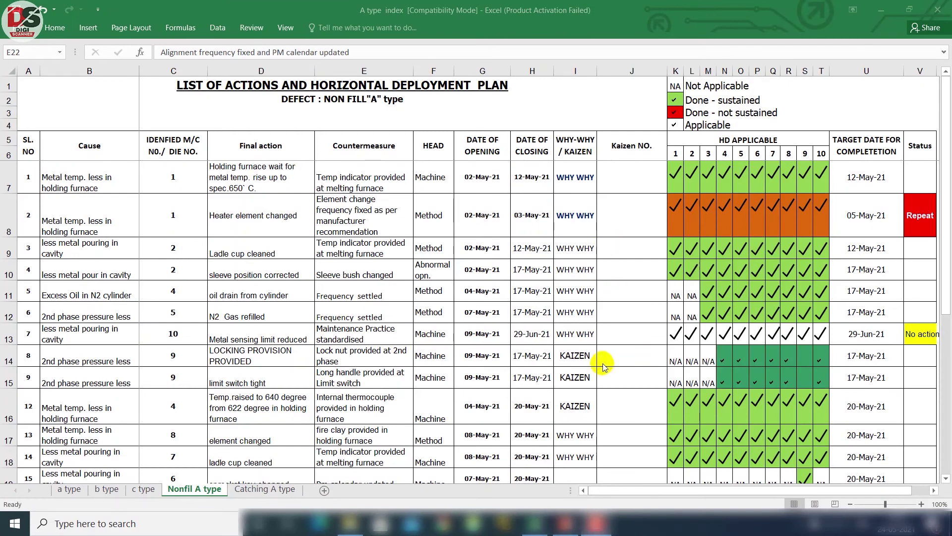
{"action": "scroll", "coordinate": [604, 364], "scroll_direction": "down", "scroll_amount": 3}
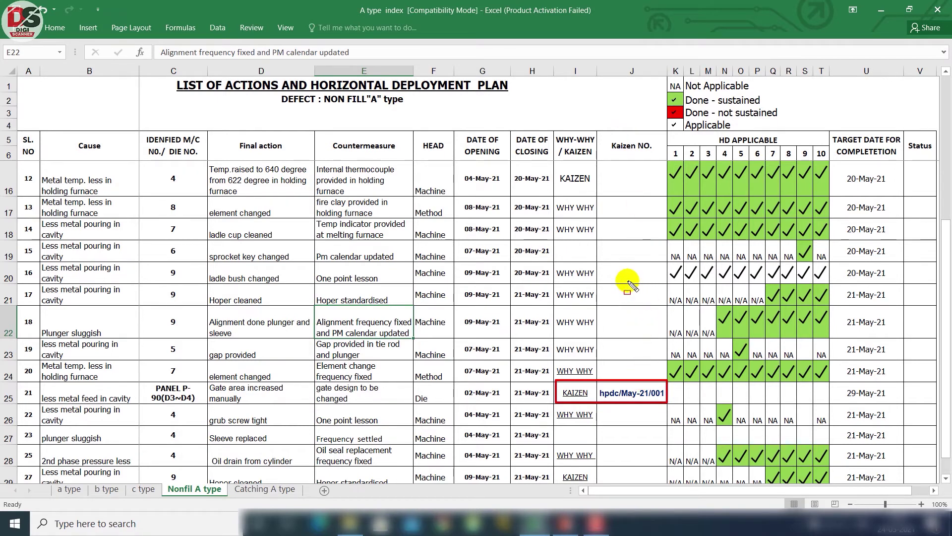
{"action": "scroll", "coordinate": [627, 279], "scroll_direction": "up", "scroll_amount": 3}
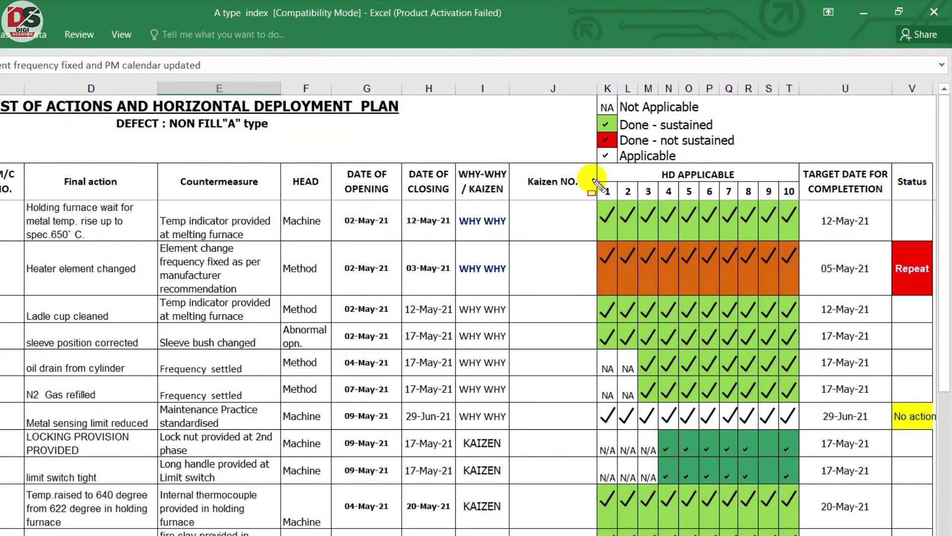
Mark the HD APPLICABLE heading, the status legend with its Done - sustained and Done - not sustained entries, and the Repeat status in red.
{"action": "mouse_move", "coordinate": [589, 164]}
{"action": "left_mouse_down"}
{"action": "mouse_move", "coordinate": [605, 193]}
{"action": "mouse_move", "coordinate": [655, 205]}
{"action": "mouse_move", "coordinate": [802, 205]}
{"action": "left_mouse_up"}
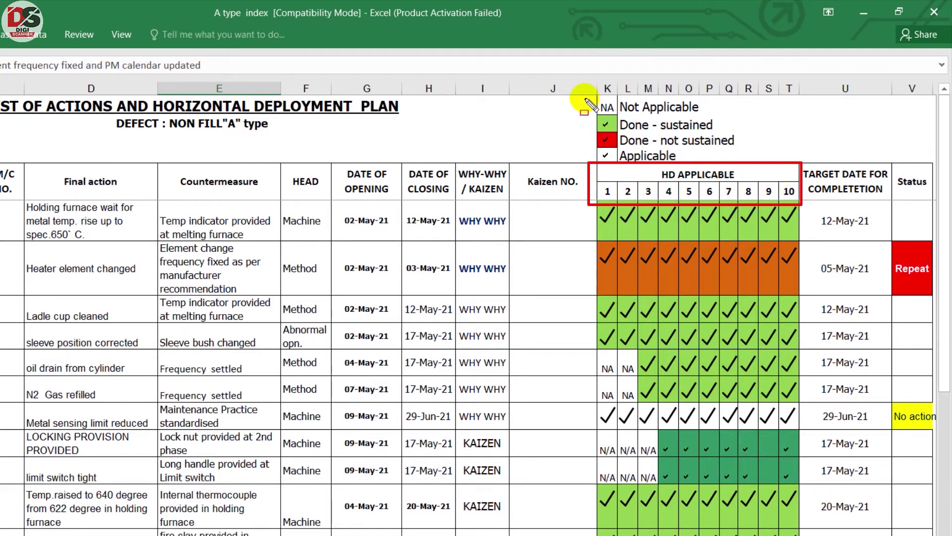
{"action": "mouse_move", "coordinate": [580, 98]}
{"action": "left_mouse_down"}
{"action": "mouse_move", "coordinate": [601, 141]}
{"action": "mouse_move", "coordinate": [766, 161]}
{"action": "left_mouse_up"}
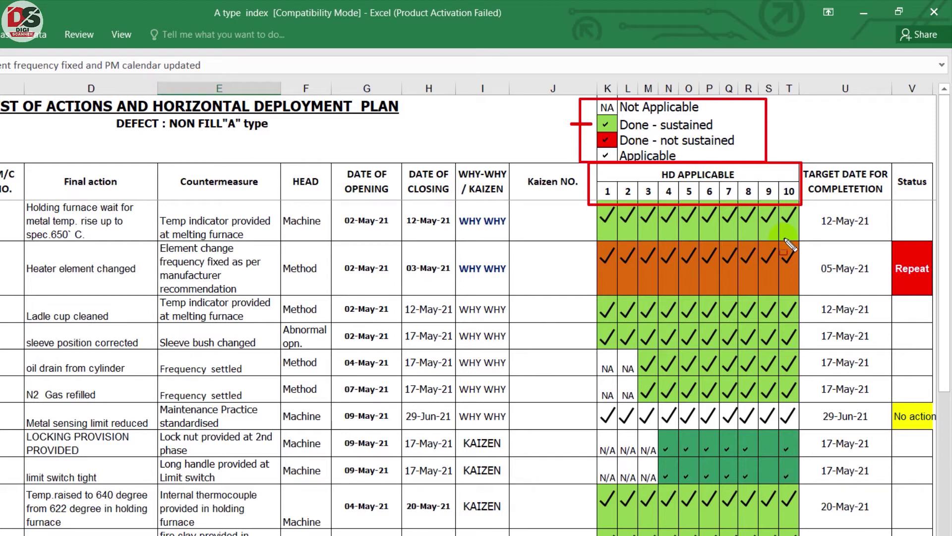
{"action": "left_click_drag", "start_coordinate": [565, 141], "coordinate": [587, 142]}
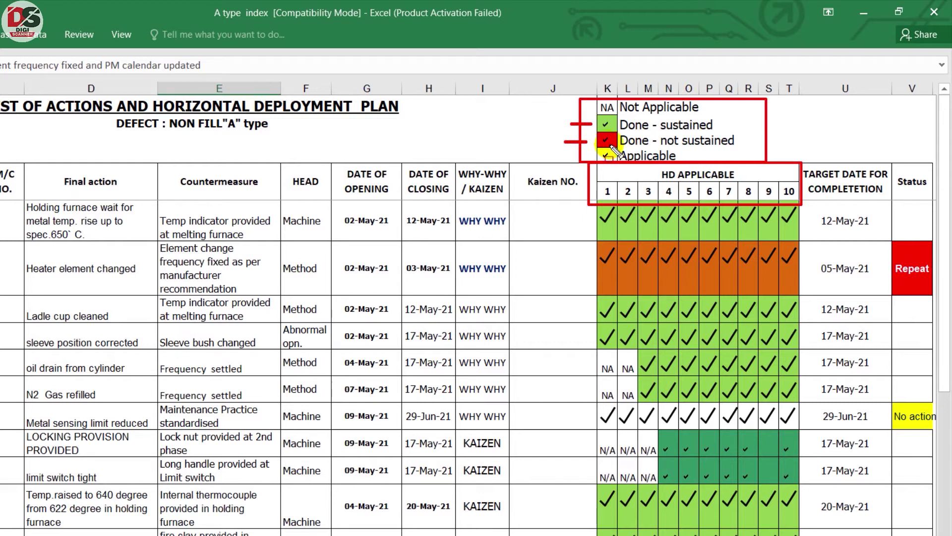
{"action": "mouse_move", "coordinate": [881, 242]}
{"action": "left_mouse_down"}
{"action": "mouse_move", "coordinate": [884, 290]}
{"action": "mouse_move", "coordinate": [930, 299]}
{"action": "left_mouse_up"}
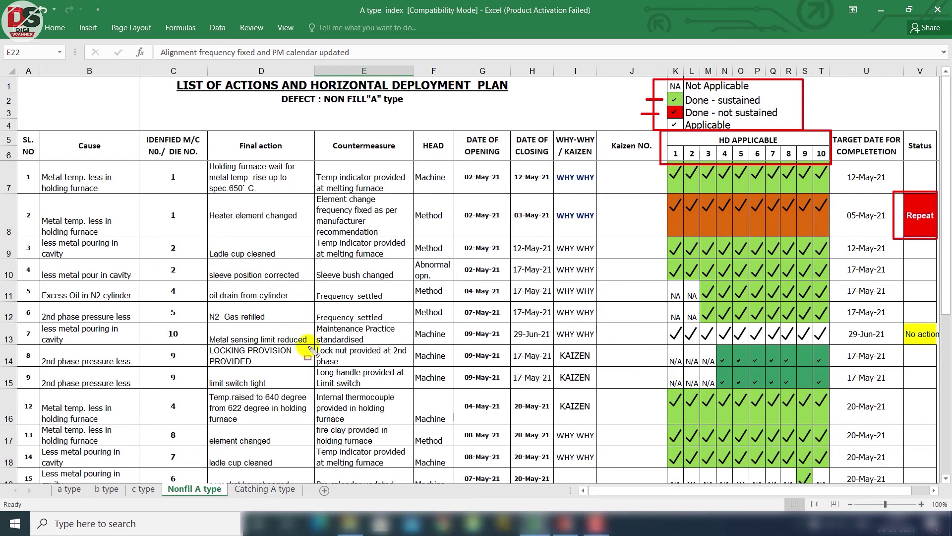
Outline the Metal sensing limit reduced action with its horizontal deployment ticks, No action status and target date in red, and clear the marks.
{"action": "mouse_move", "coordinate": [199, 326]}
{"action": "left_mouse_down"}
{"action": "mouse_move", "coordinate": [216, 347]}
{"action": "mouse_move", "coordinate": [382, 353]}
{"action": "mouse_move", "coordinate": [372, 375]}
{"action": "mouse_move", "coordinate": [389, 377]}
{"action": "left_mouse_up"}
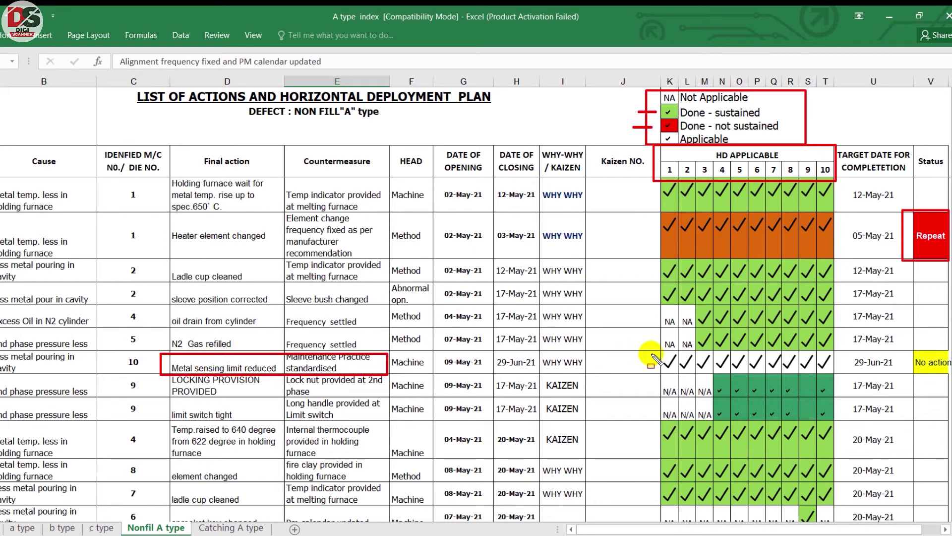
{"action": "mouse_move", "coordinate": [655, 348]}
{"action": "left_mouse_down"}
{"action": "mouse_move", "coordinate": [676, 377]}
{"action": "mouse_move", "coordinate": [840, 375]}
{"action": "left_mouse_up"}
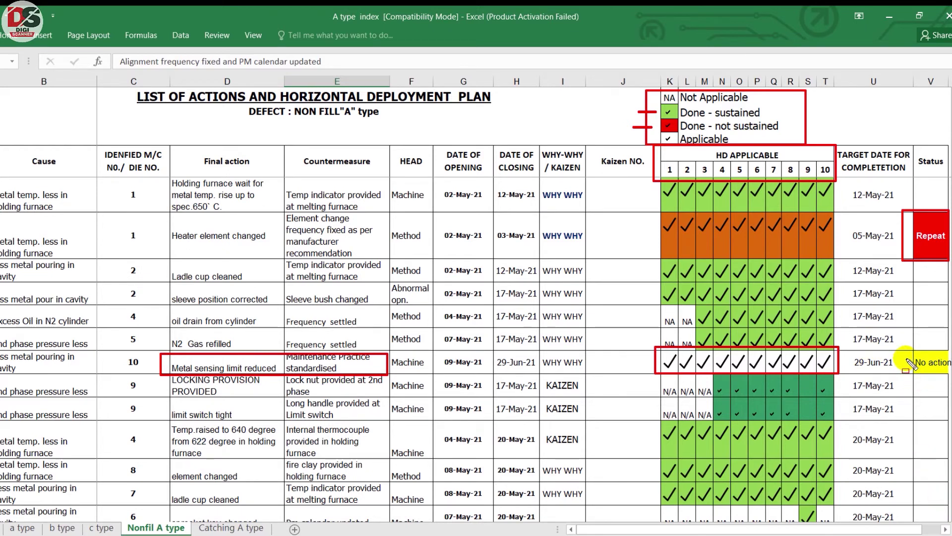
{"action": "left_click_drag", "start_coordinate": [904, 347], "coordinate": [949, 378]}
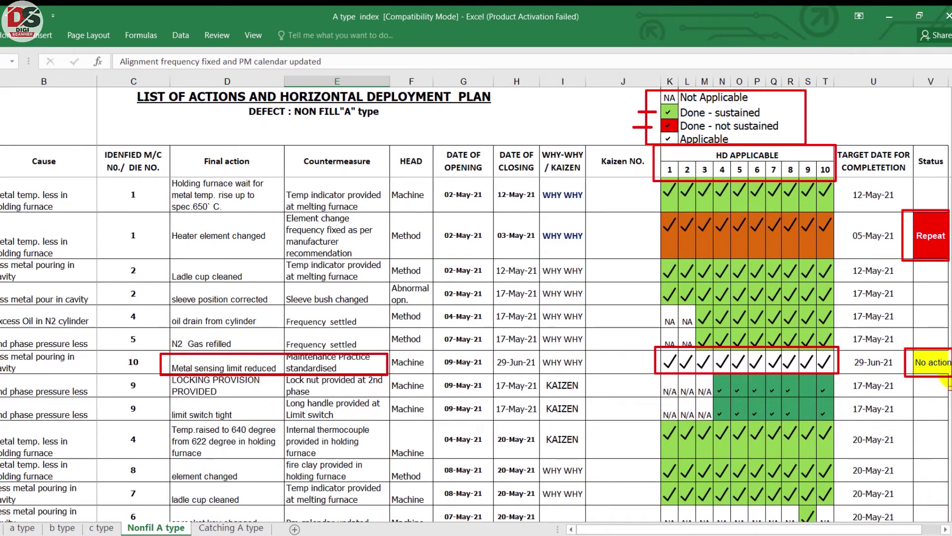
{"action": "mouse_move", "coordinate": [846, 351]}
{"action": "left_mouse_down"}
{"action": "mouse_move", "coordinate": [853, 367]}
{"action": "mouse_move", "coordinate": [899, 375]}
{"action": "left_mouse_up"}
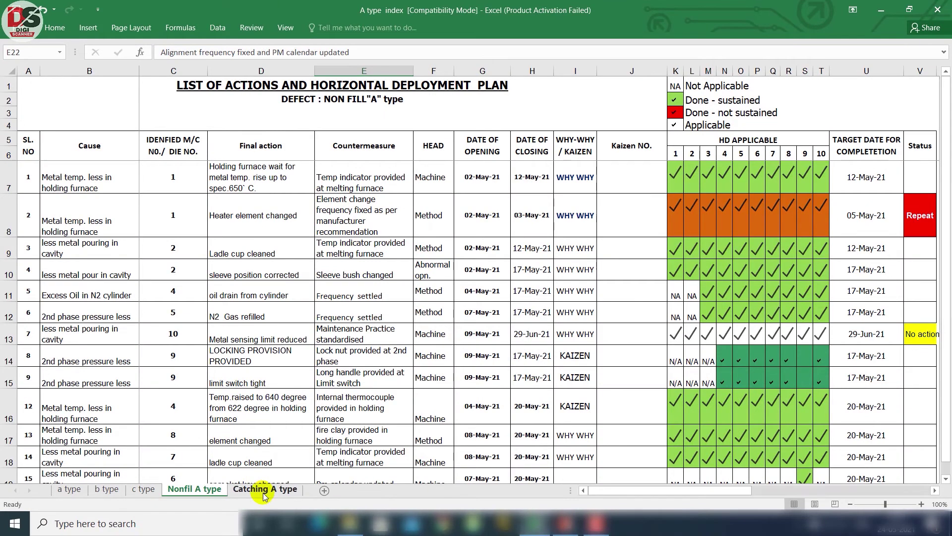
On the Catching A type sheet, mark the defect name and the serial number and cause entries in red, and return to Nonfil A type.
{"action": "left_click", "coordinate": [231, 527]}
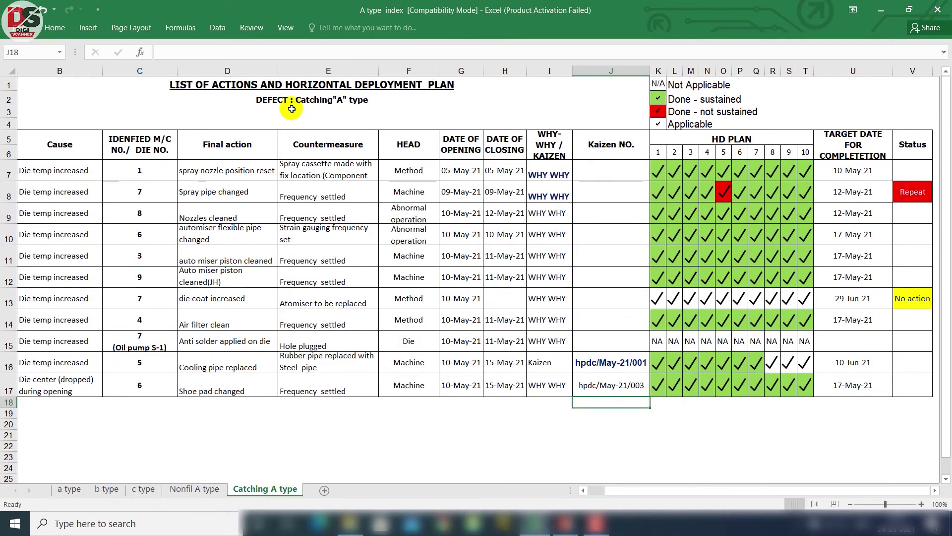
{"action": "mouse_move", "coordinate": [249, 93]}
{"action": "left_mouse_down"}
{"action": "mouse_move", "coordinate": [265, 106]}
{"action": "mouse_move", "coordinate": [376, 110]}
{"action": "left_mouse_up"}
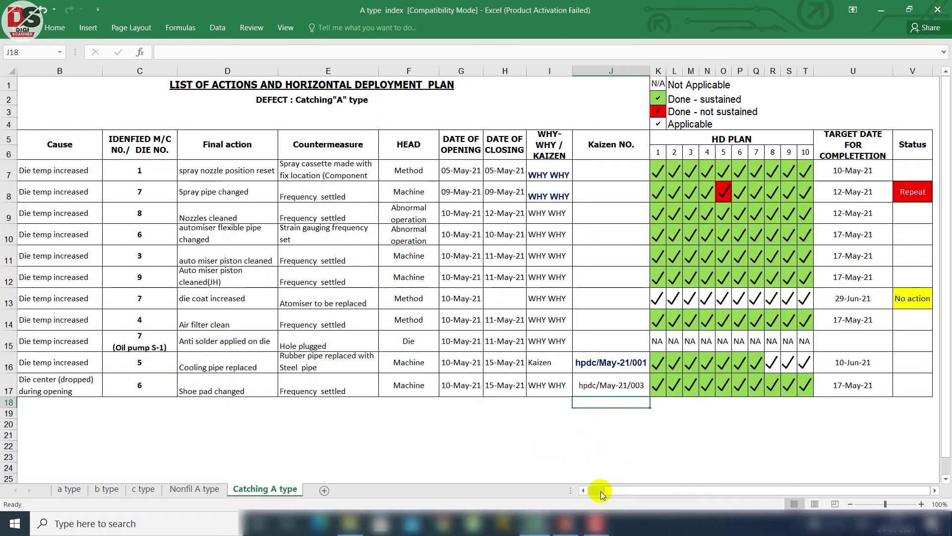
{"action": "left_click", "coordinate": [607, 446]}
{"action": "left_click_drag", "start_coordinate": [608, 491], "coordinate": [589, 490]}
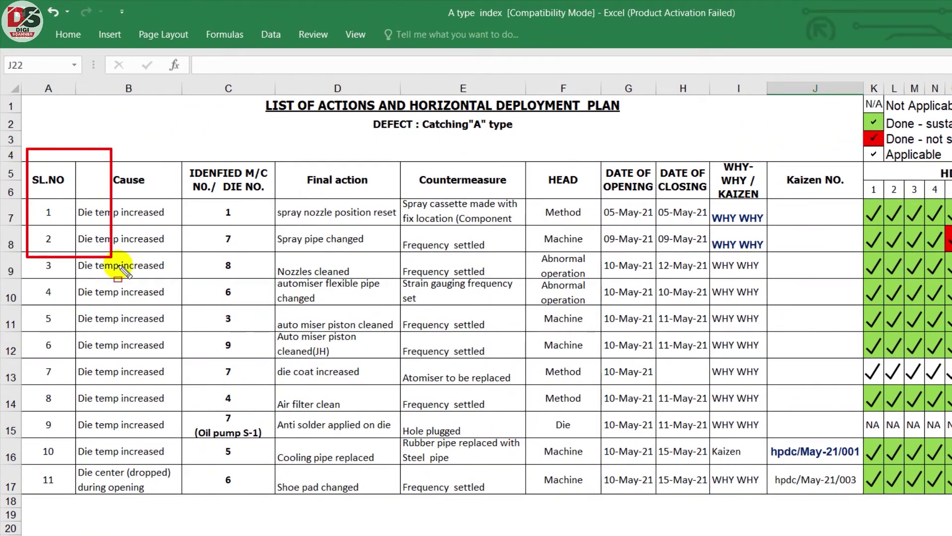
{"action": "mouse_move", "coordinate": [122, 267]}
{"action": "left_mouse_down"}
{"action": "mouse_move", "coordinate": [183, 399]}
{"action": "mouse_move", "coordinate": [185, 472]}
{"action": "mouse_move", "coordinate": [184, 464]}
{"action": "left_mouse_up"}
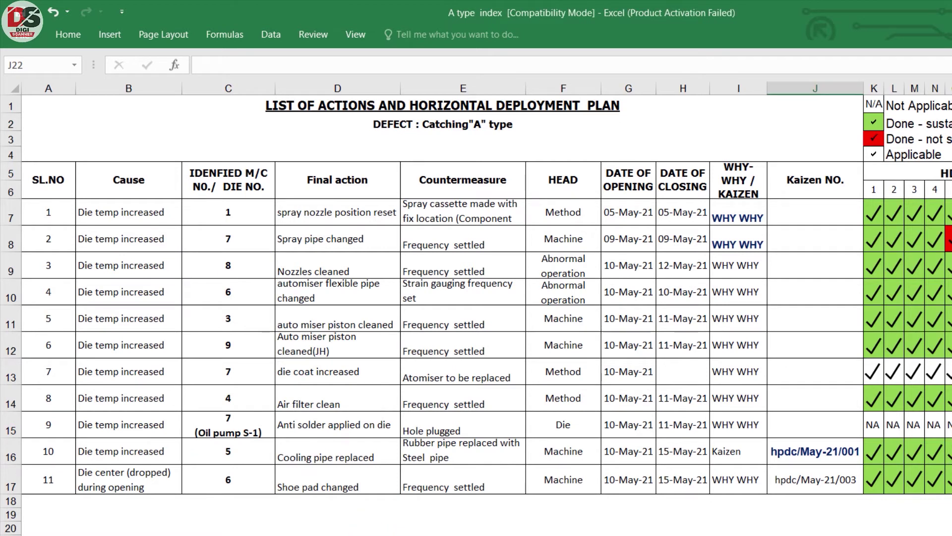
{"action": "left_click", "coordinate": [367, 533]}
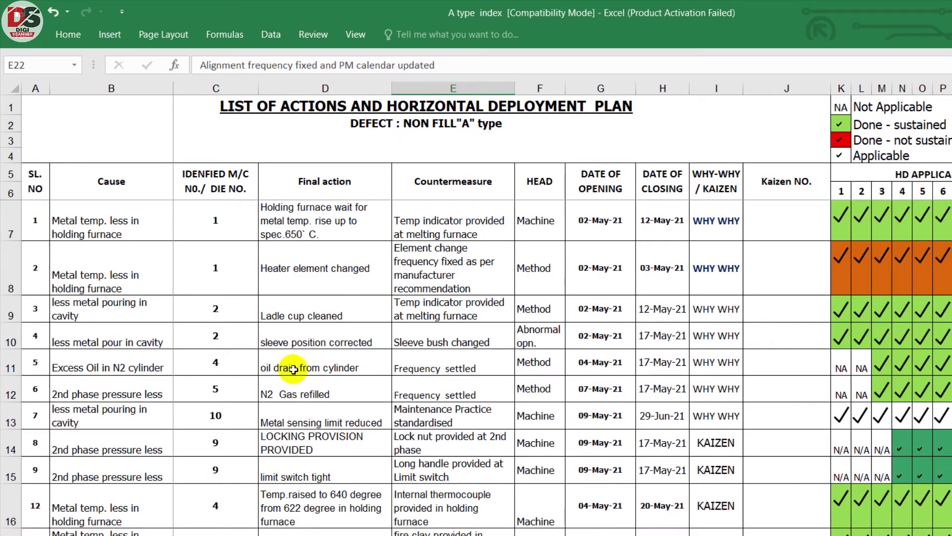
Outline the first two non-fill actions, and on the Why – Why Analysis slide mark the title, header details, Nonfill, CFD and machine number 1.
{"action": "mouse_move", "coordinate": [27, 206]}
{"action": "left_mouse_down"}
{"action": "mouse_move", "coordinate": [27, 298]}
{"action": "mouse_move", "coordinate": [747, 299]}
{"action": "left_mouse_up"}
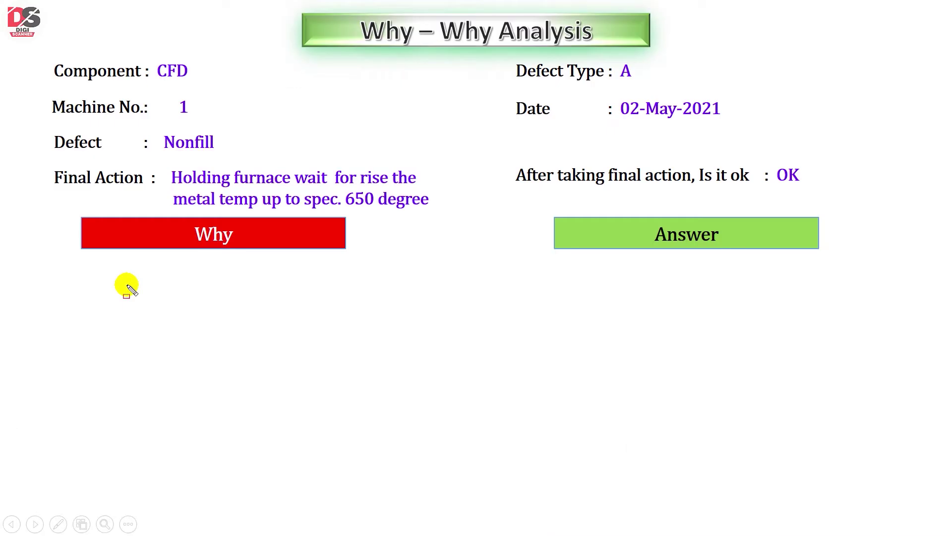
{"action": "left_click_drag", "start_coordinate": [366, 51], "coordinate": [538, 51]}
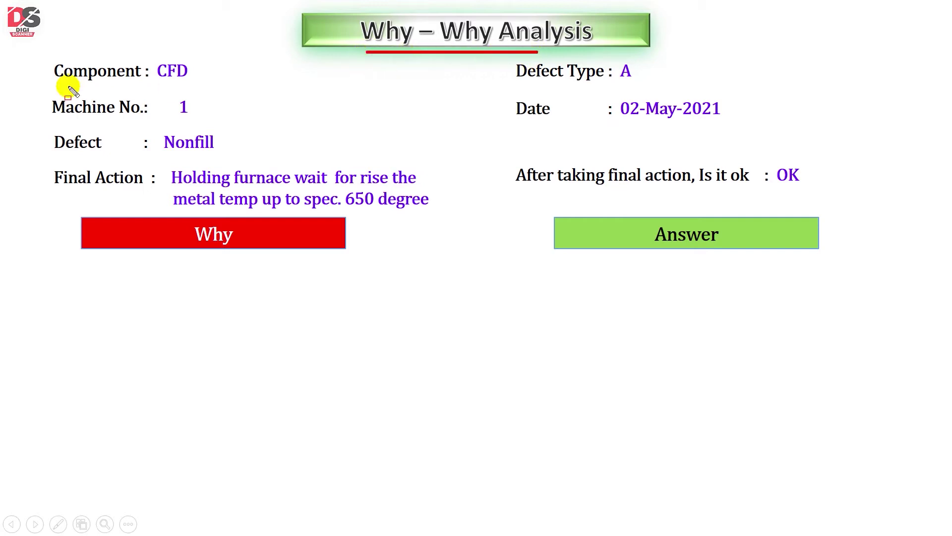
{"action": "mouse_move", "coordinate": [34, 56]}
{"action": "left_mouse_down"}
{"action": "mouse_move", "coordinate": [38, 144]}
{"action": "mouse_move", "coordinate": [141, 195]}
{"action": "mouse_move", "coordinate": [404, 207]}
{"action": "mouse_move", "coordinate": [799, 201]}
{"action": "mouse_move", "coordinate": [819, 212]}
{"action": "left_mouse_up"}
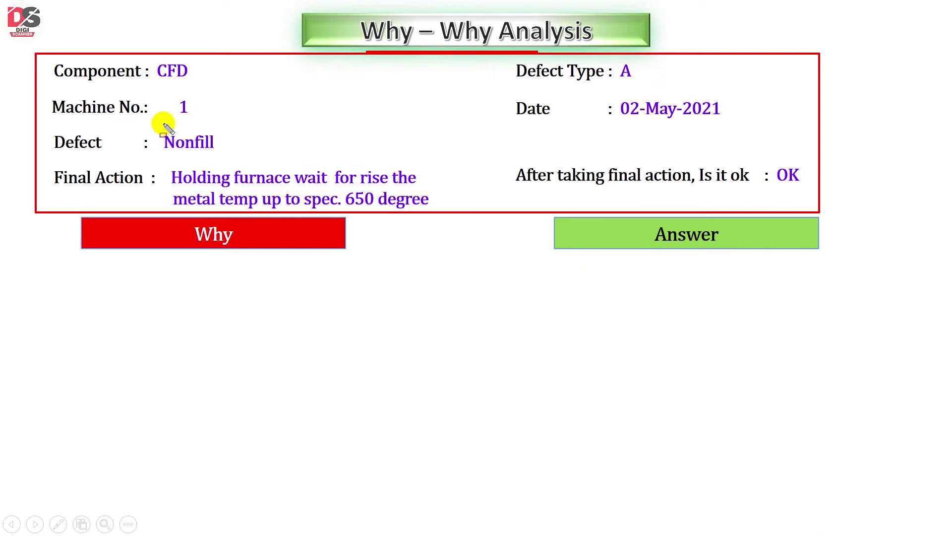
{"action": "mouse_move", "coordinate": [154, 132]}
{"action": "left_mouse_down"}
{"action": "mouse_move", "coordinate": [191, 153]}
{"action": "mouse_move", "coordinate": [239, 156]}
{"action": "left_mouse_up"}
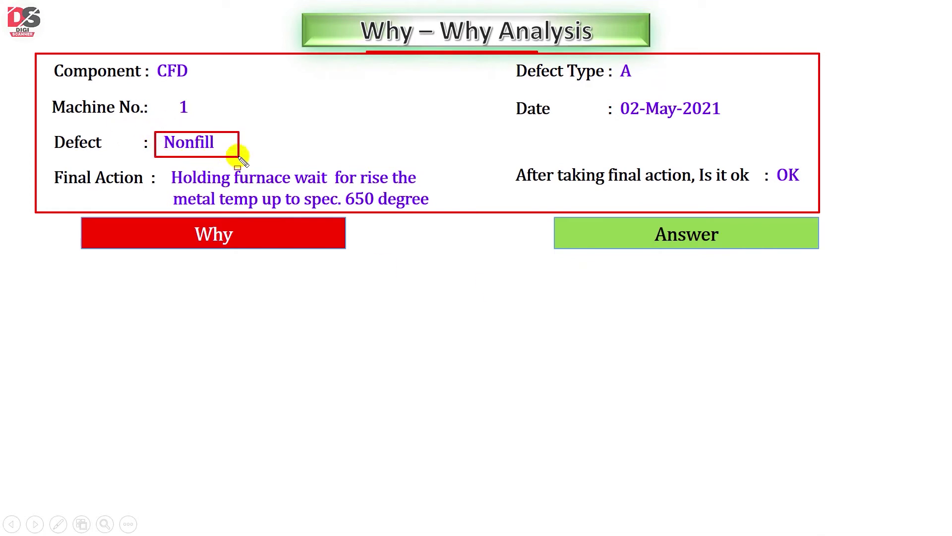
{"action": "mouse_move", "coordinate": [152, 62]}
{"action": "left_mouse_down"}
{"action": "mouse_move", "coordinate": [151, 69]}
{"action": "mouse_move", "coordinate": [195, 85]}
{"action": "mouse_move", "coordinate": [165, 105]}
{"action": "mouse_move", "coordinate": [224, 120]}
{"action": "left_mouse_up"}
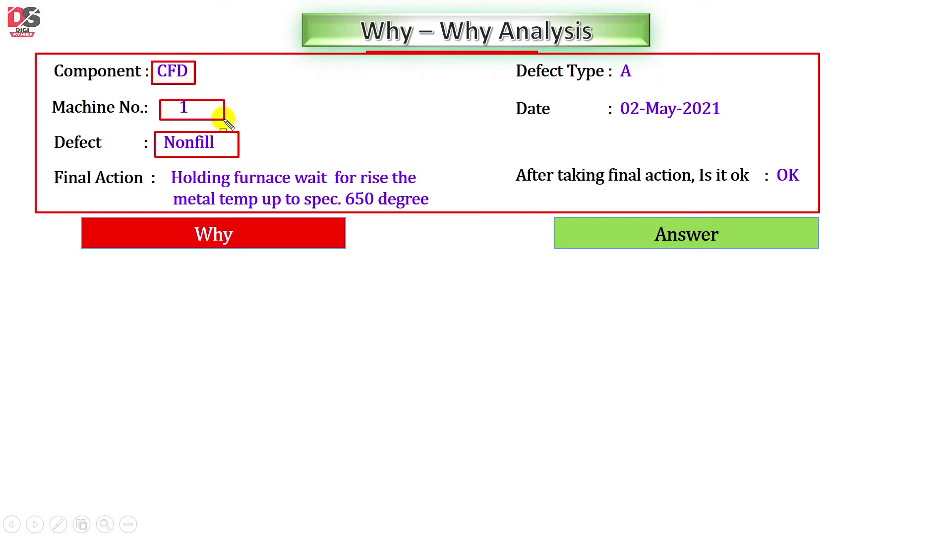